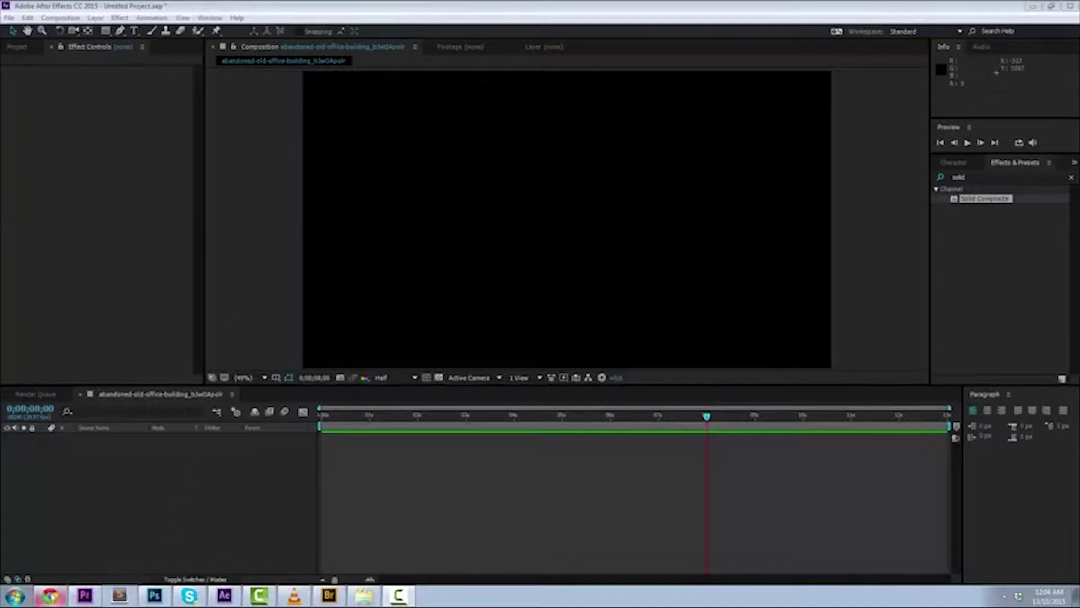
# Step: Import the abandoned-old-office-building .mov from the StockFootage folder into the After Effects Project panel
pyautogui.click(262, 5)
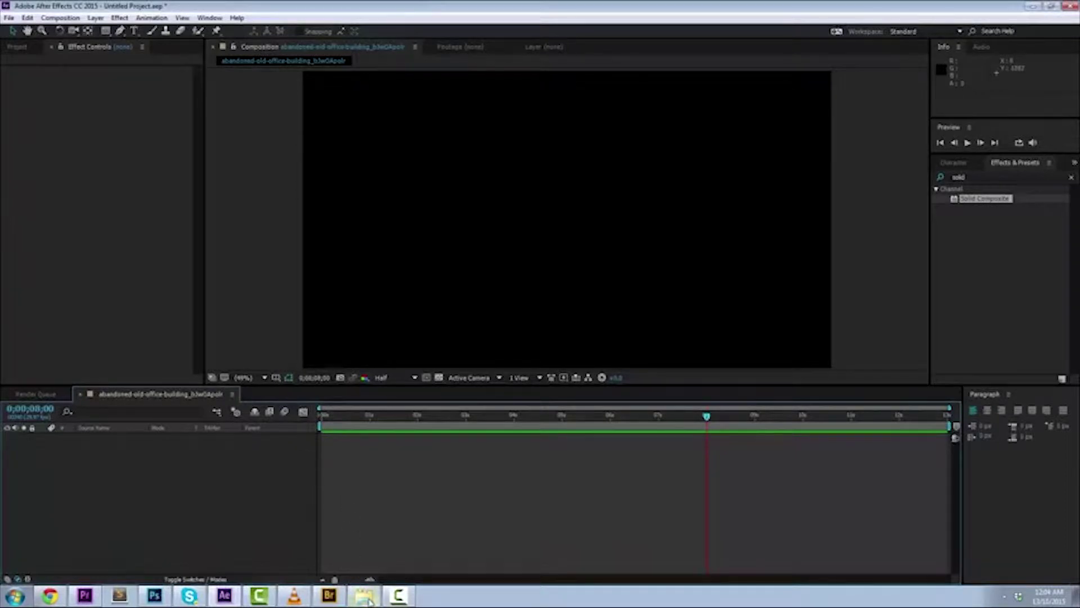
pyautogui.moveTo(368, 600)
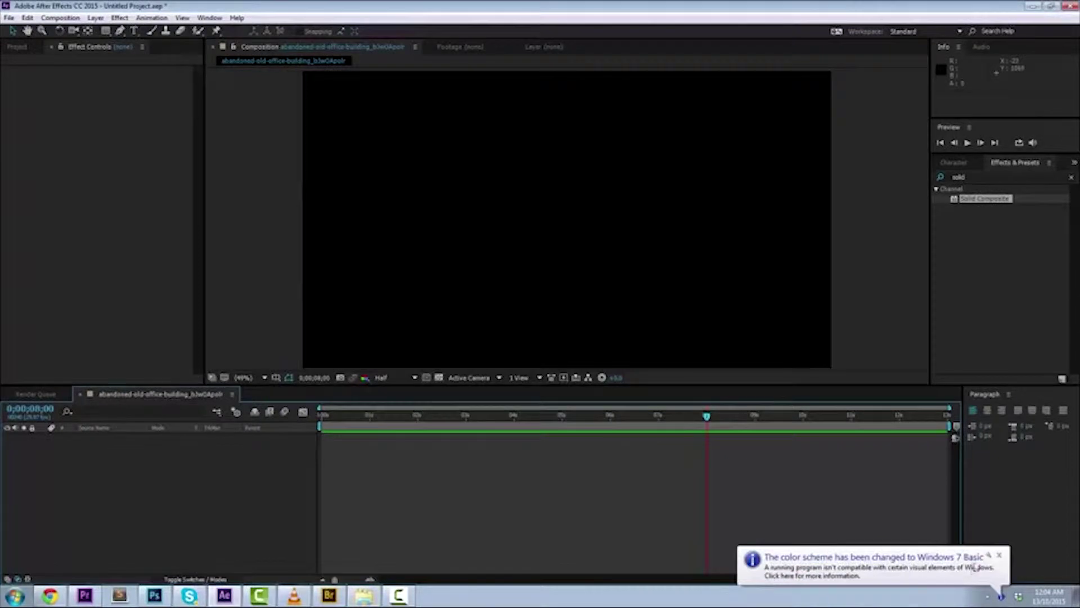
pyautogui.click(999, 555)
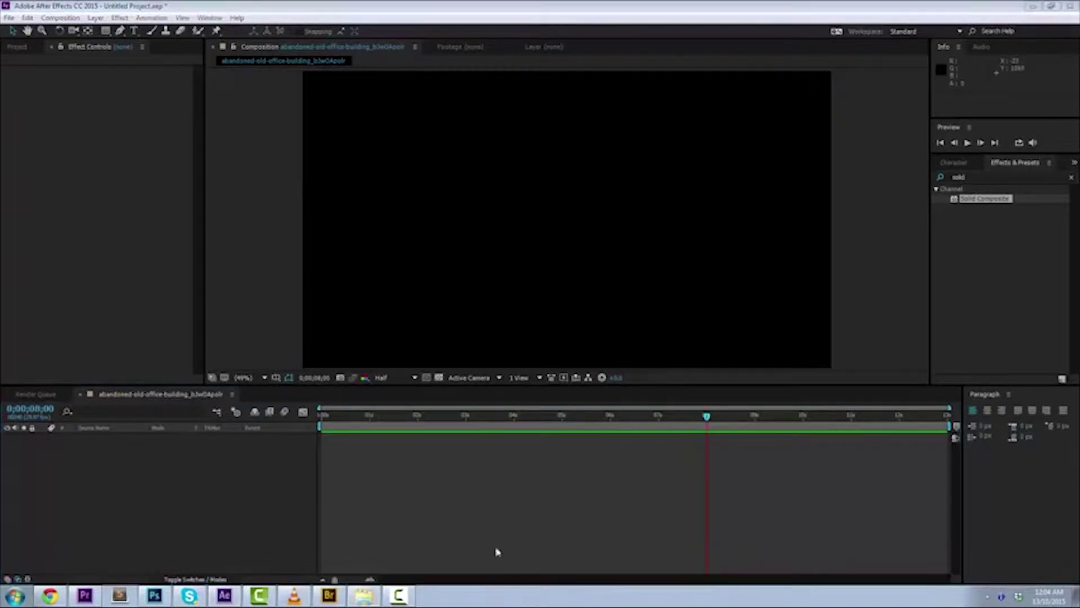
pyautogui.click(364, 600)
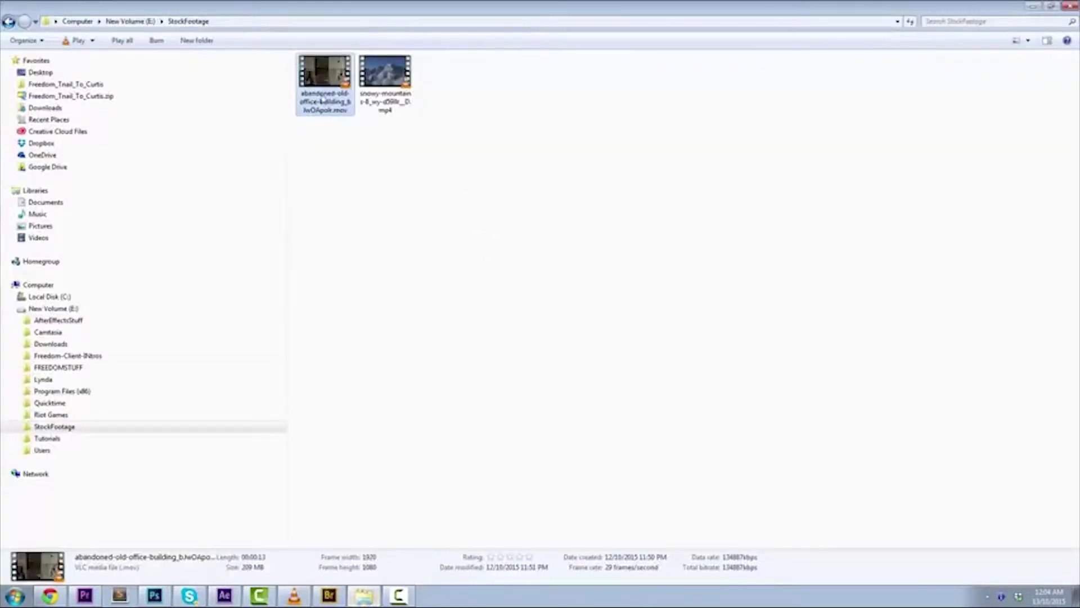
pyautogui.moveTo(322, 102); pyautogui.dragTo(43, 169)
pyautogui.hotkey('alt', 'Tab')
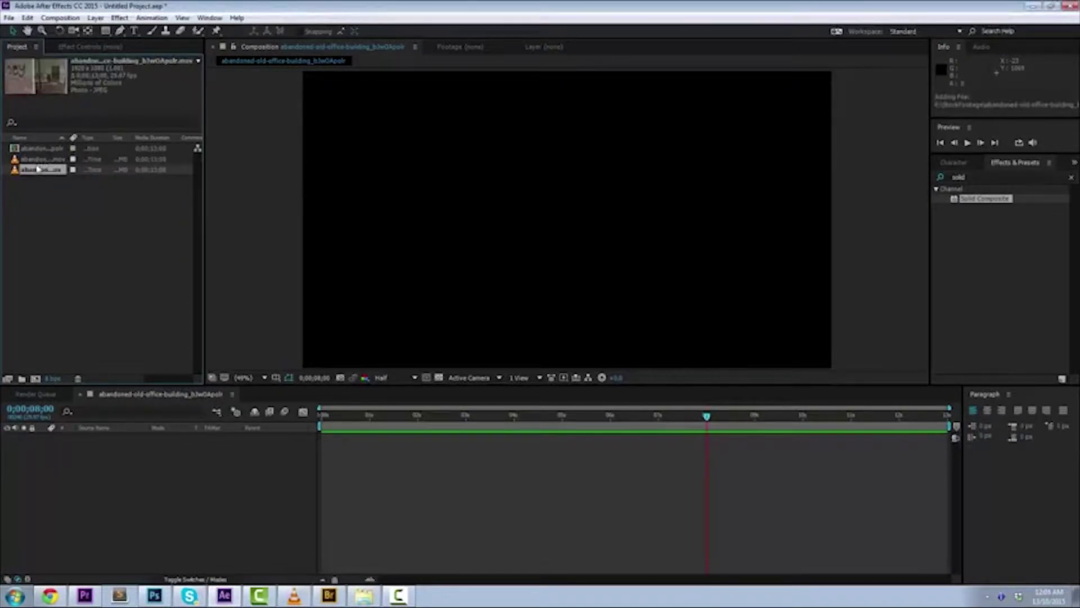
# Step: Add the clip to the composition as a layer, preview it, and park the playhead at 0;00;08;07
pyautogui.moveTo(35, 170); pyautogui.dragTo(101, 450)
pyautogui.press('space')
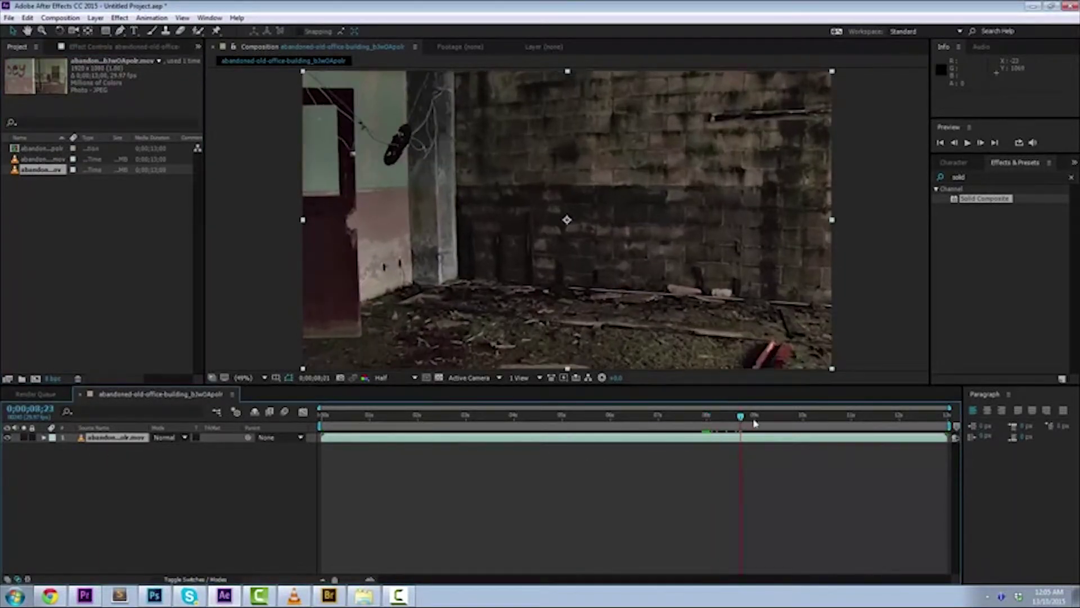
pyautogui.moveTo(889, 417); pyautogui.dragTo(615, 419)
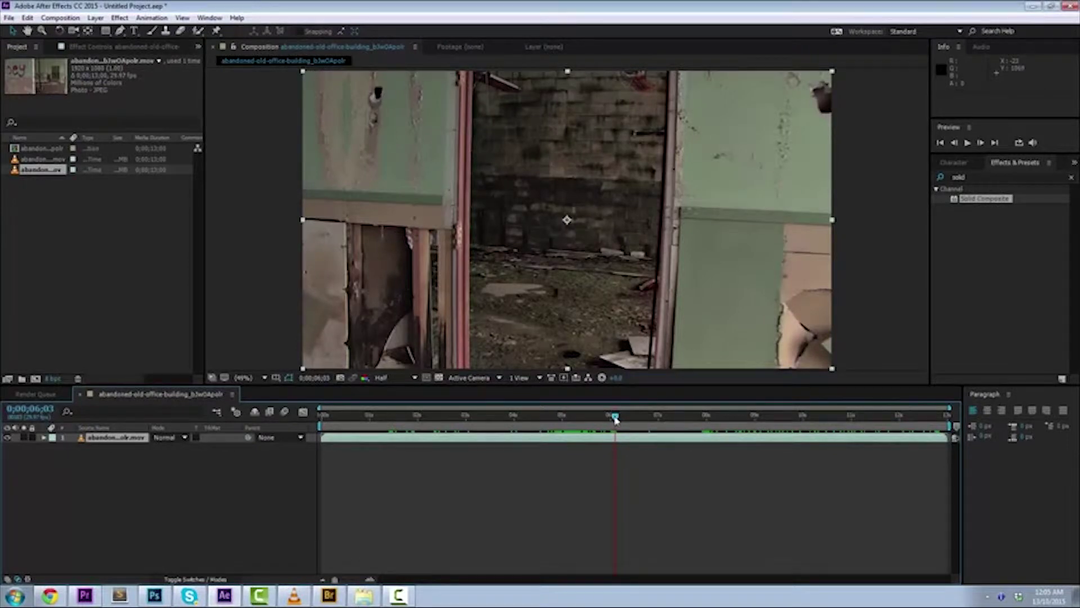
pyautogui.moveTo(615, 419); pyautogui.dragTo(719, 422)
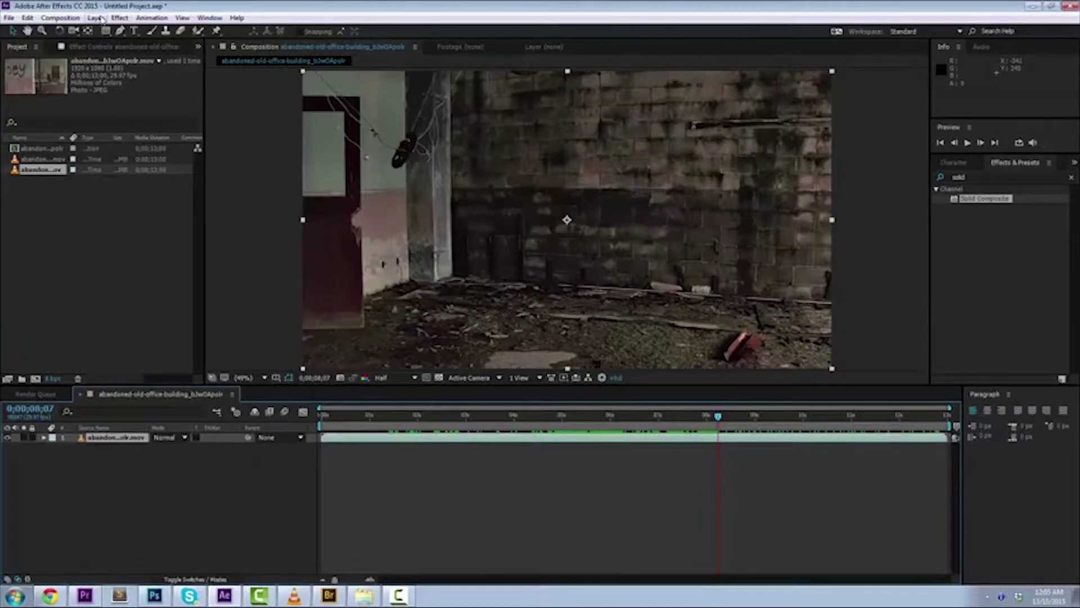
# Step: Split the layer at 0;00;08;07 with Edit > Split Layer, then review frames before the cut
pyautogui.click(28, 18)
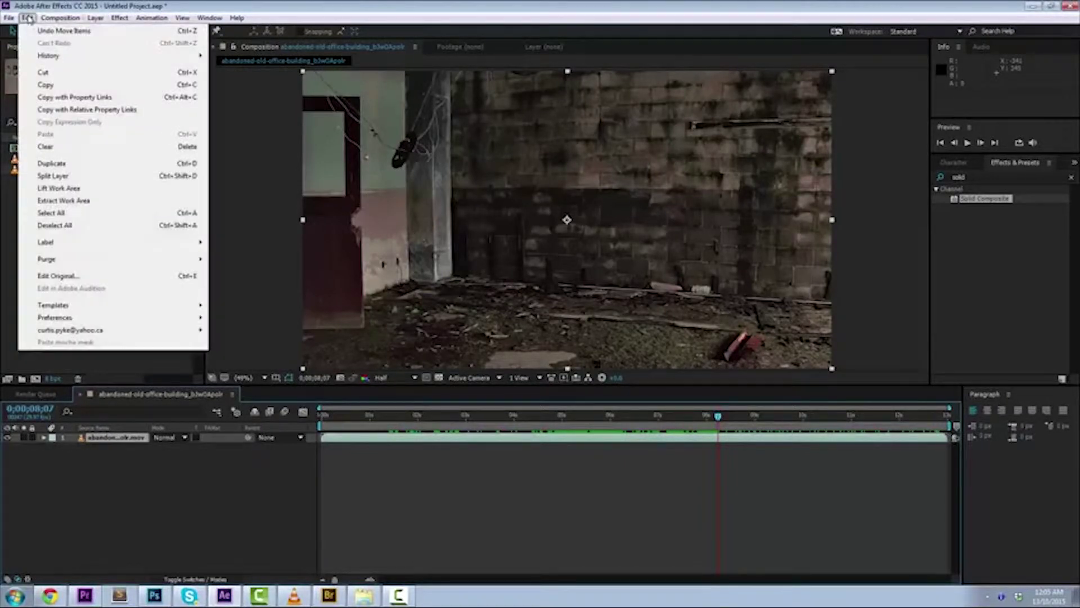
pyautogui.moveTo(105, 20)
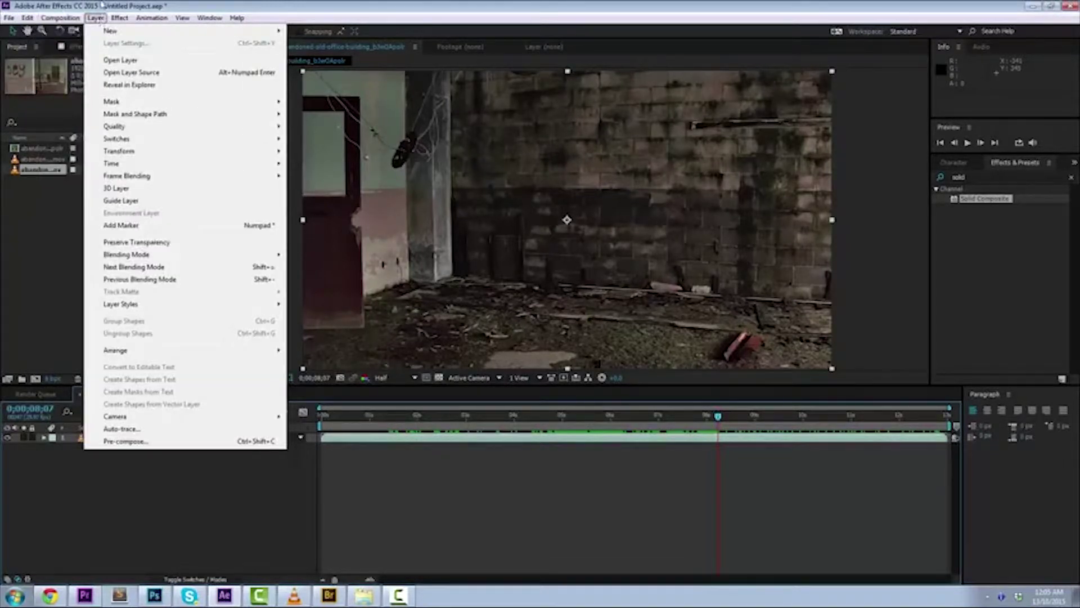
pyautogui.click(97, 18)
pyautogui.click(60, 18)
pyautogui.moveTo(34, 21)
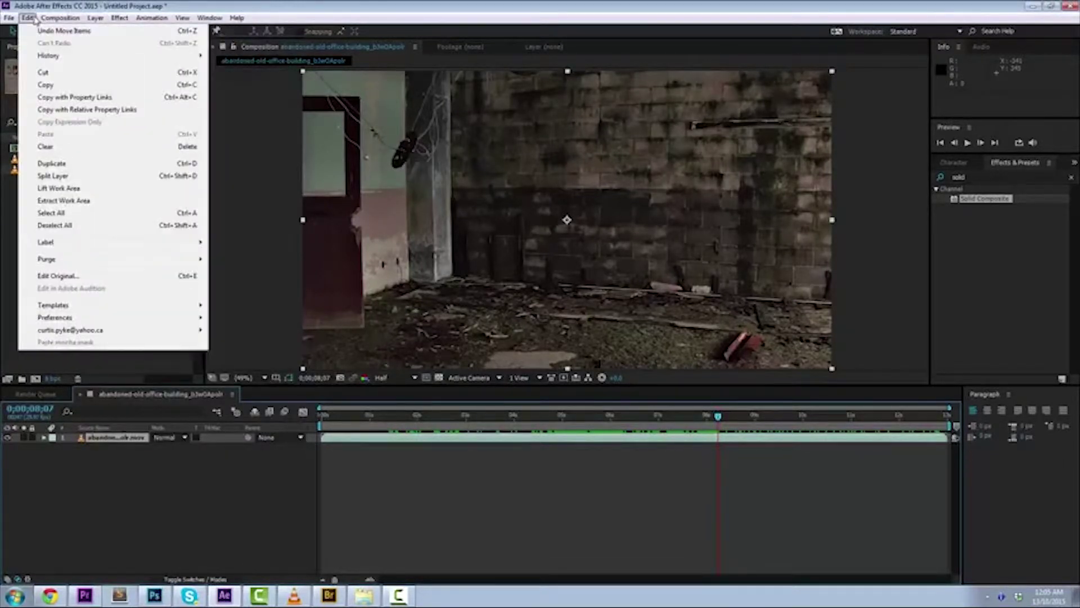
pyautogui.click(65, 176)
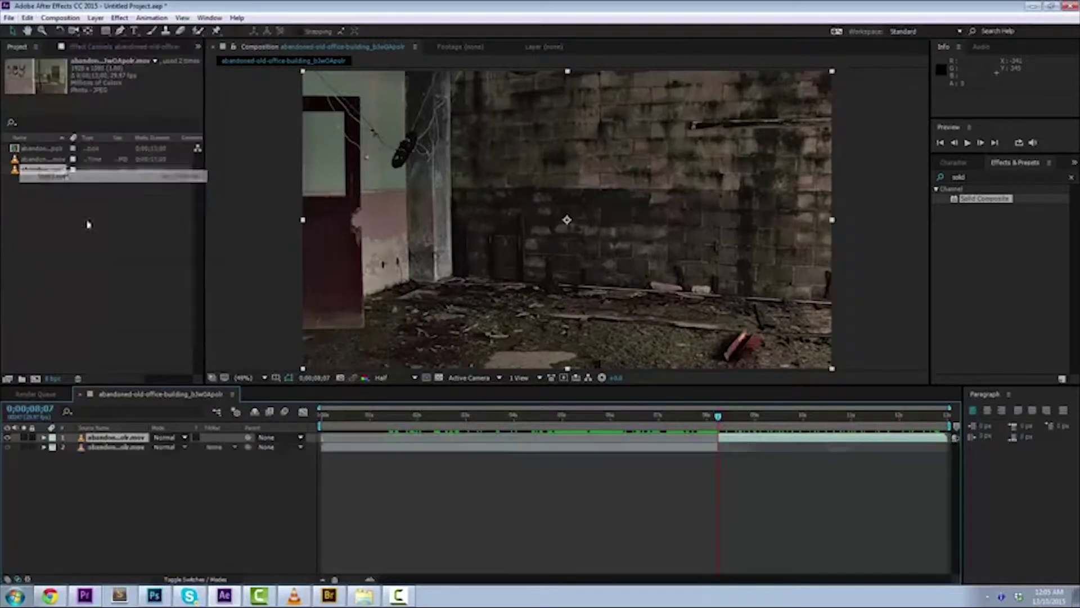
pyautogui.click(355, 449)
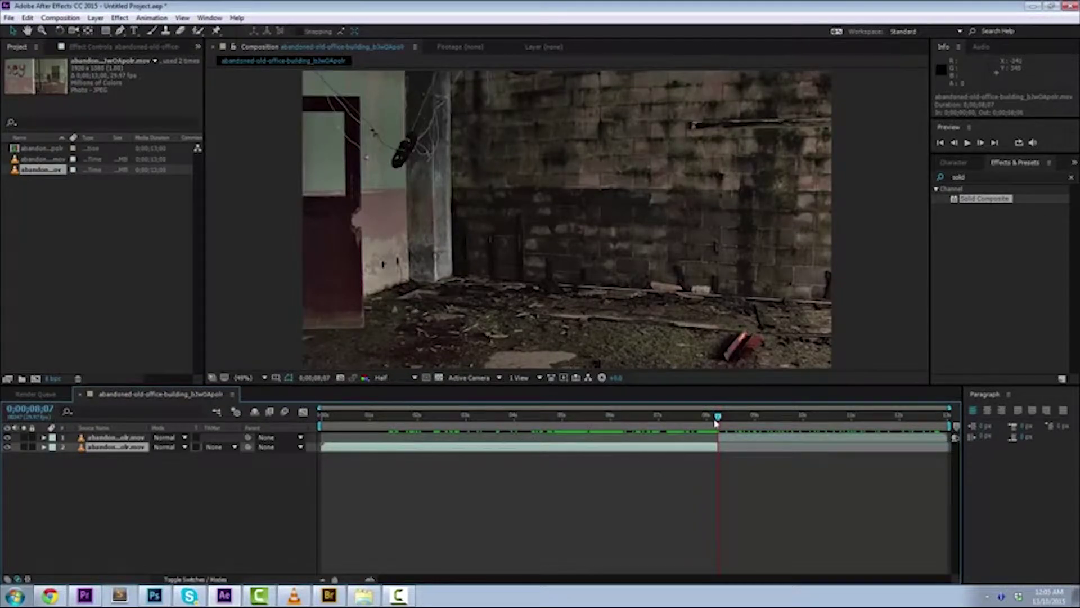
pyautogui.moveTo(718, 419)
pyautogui.mouseDown()
pyautogui.moveTo(482, 418)
pyautogui.moveTo(722, 429)
pyautogui.mouseUp()
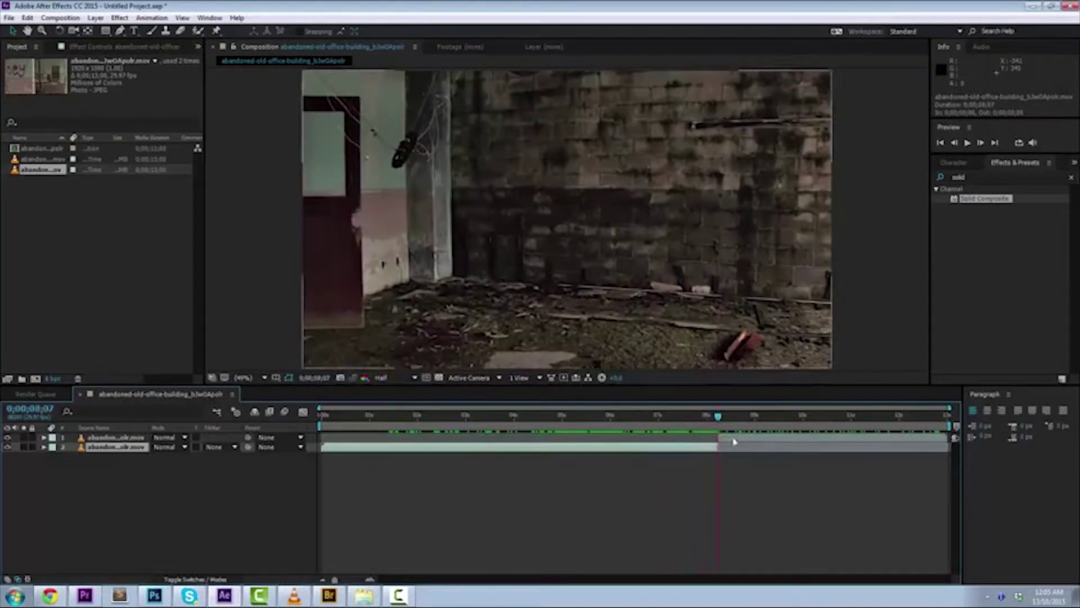
# Step: Select the post-cut layer and filter Effects & Presets by 'infr' to the Colorize - infrared preset
pyautogui.click(723, 433)
pyautogui.hotkey('ctrl', '5')
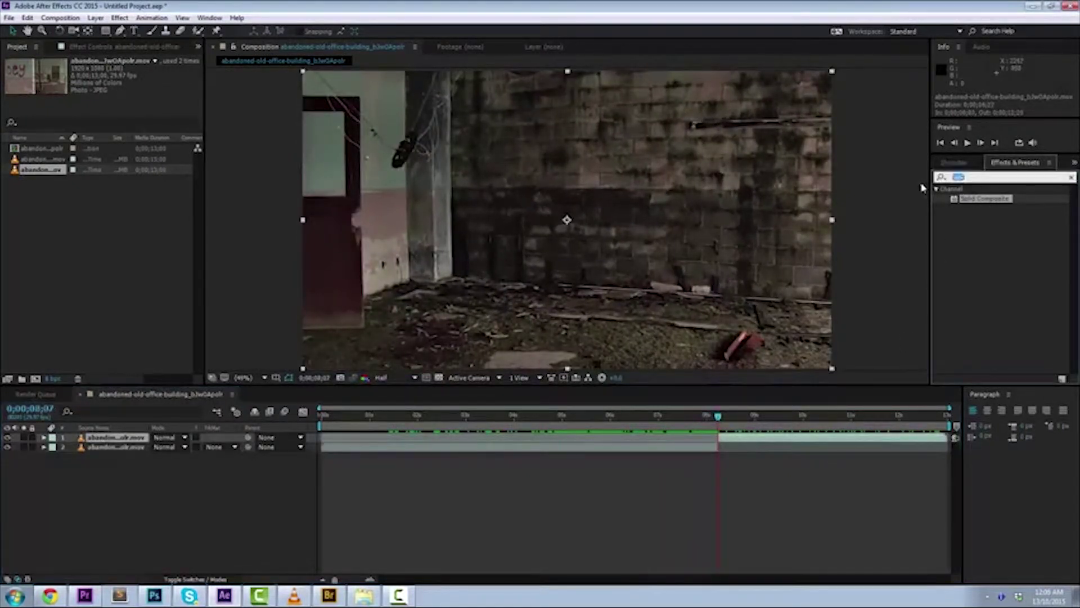
pyautogui.press('BackSpace')
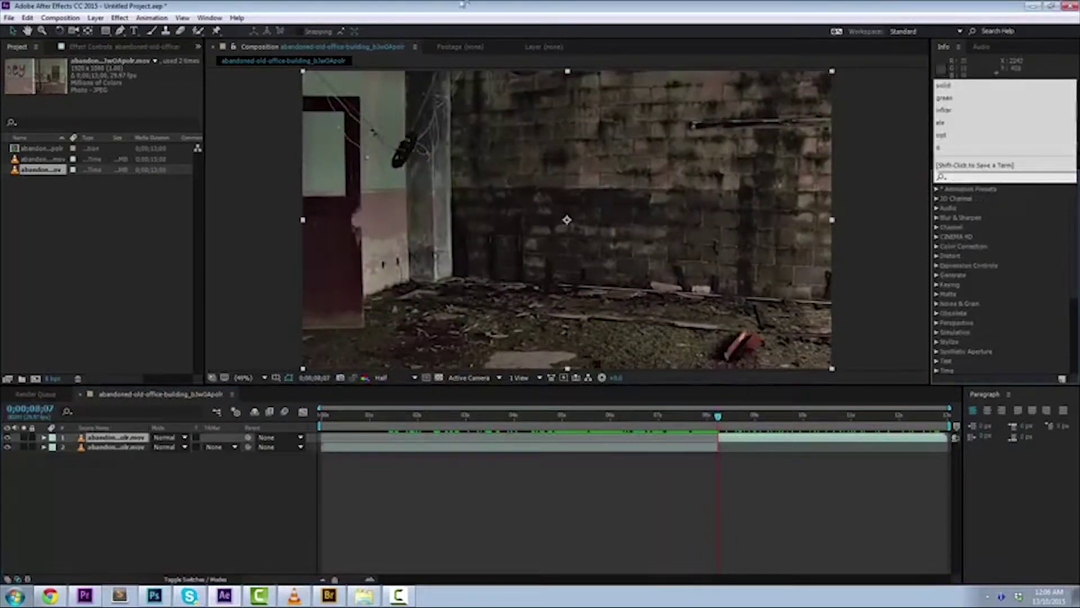
pyautogui.click(208, 18)
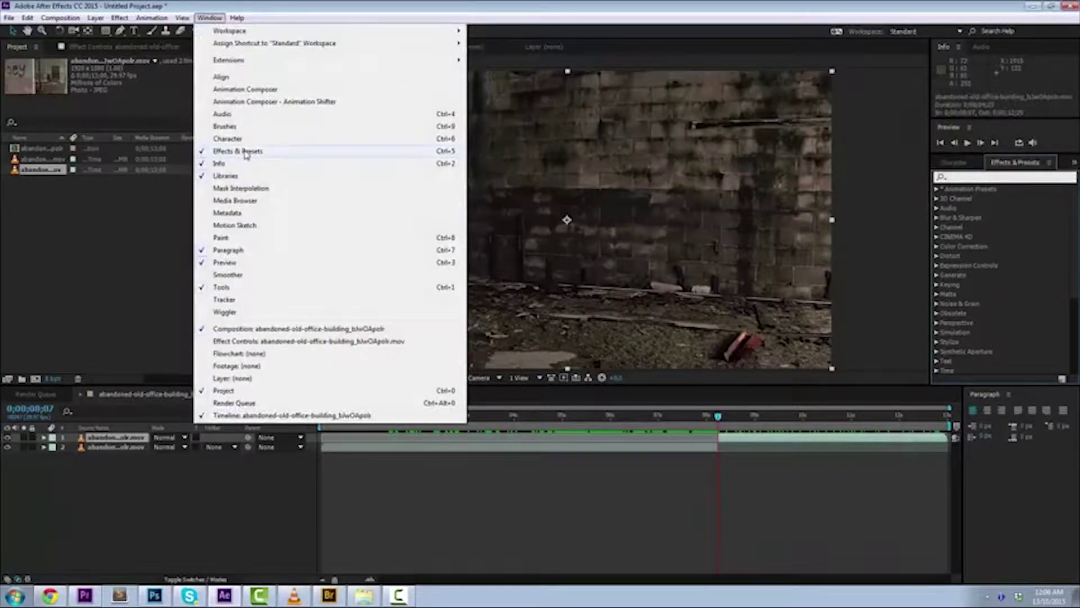
pyautogui.click(245, 153)
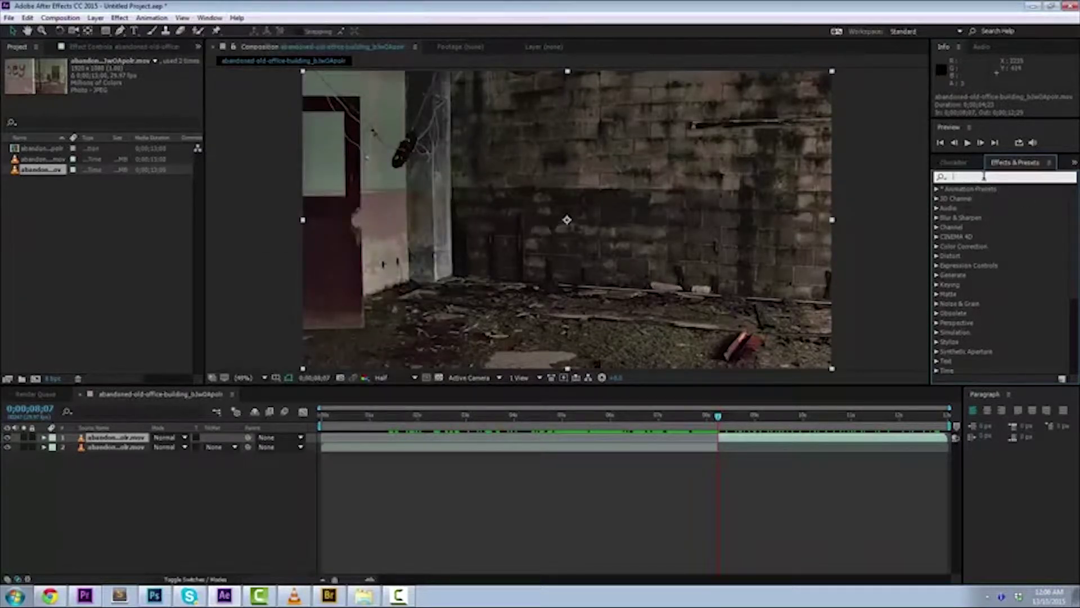
pyautogui.write('infr')
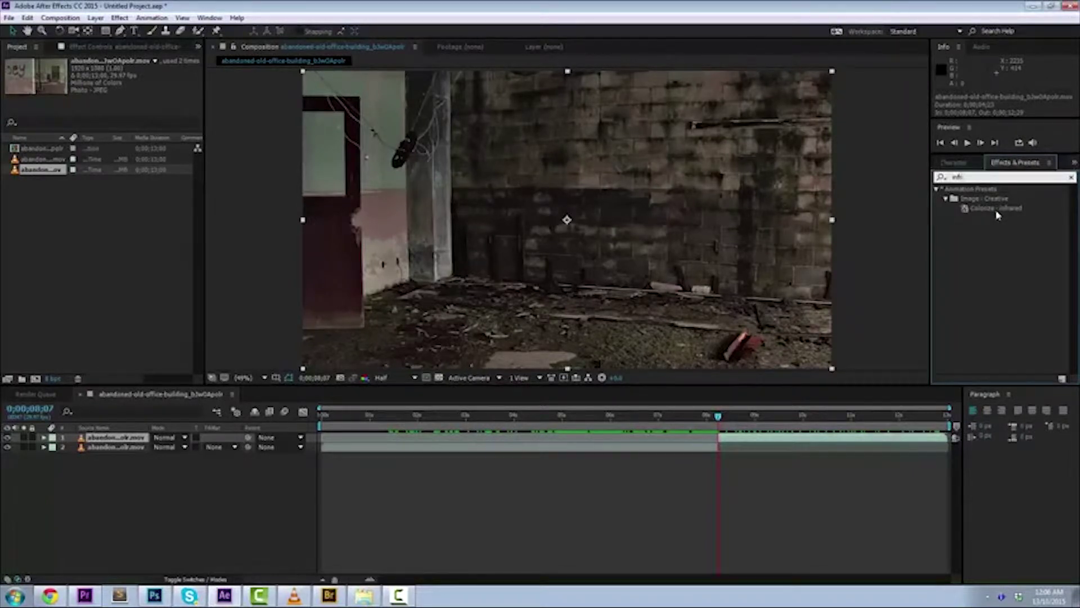
pyautogui.click(965, 214)
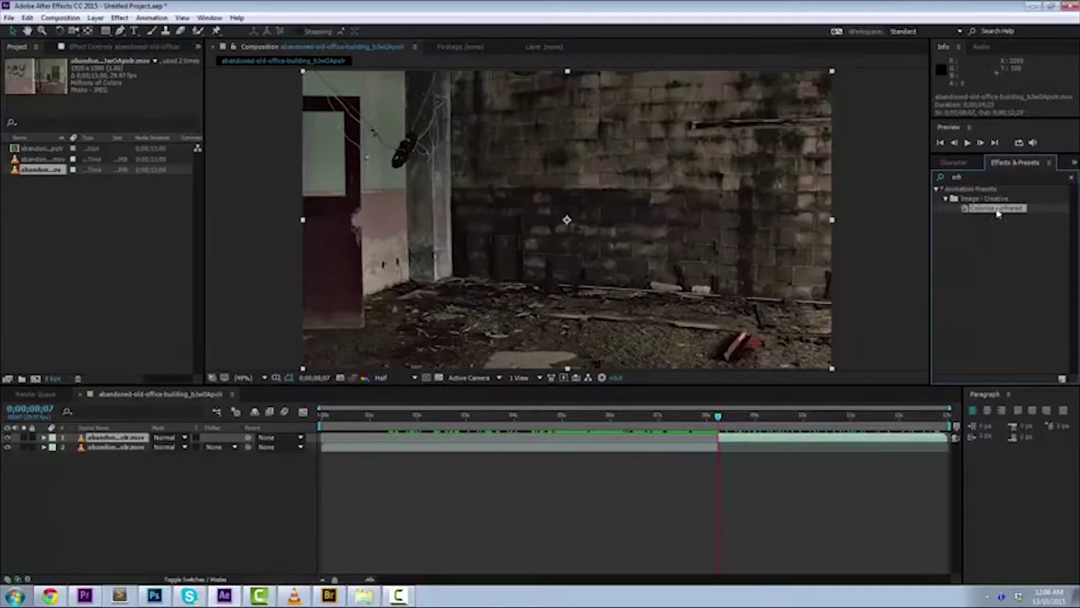
pyautogui.moveTo(998, 212); pyautogui.dragTo(599, 233)
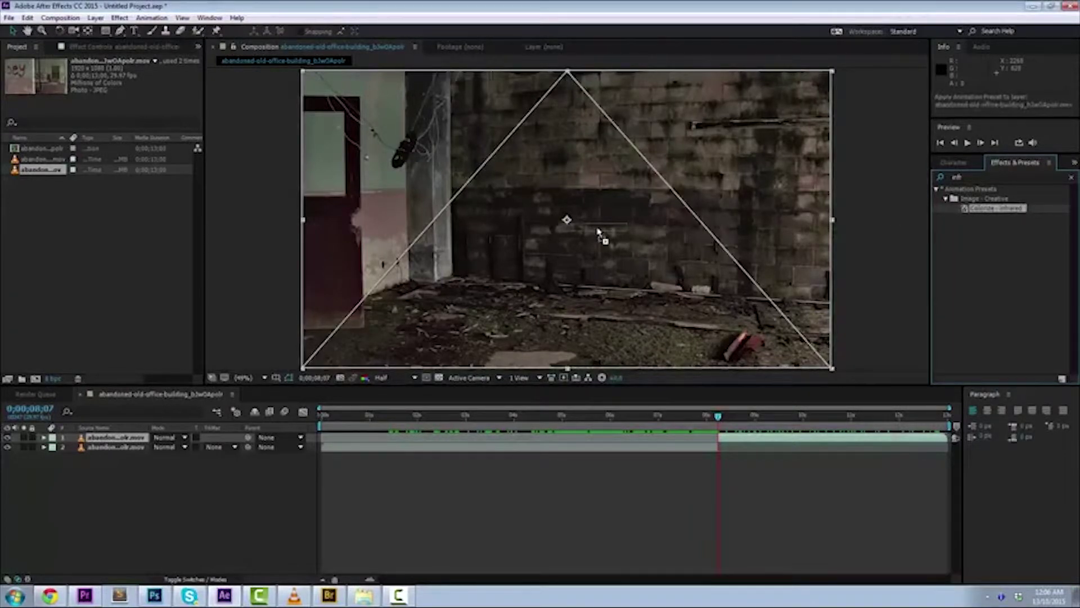
pyautogui.moveTo(599, 234); pyautogui.dragTo(601, 234)
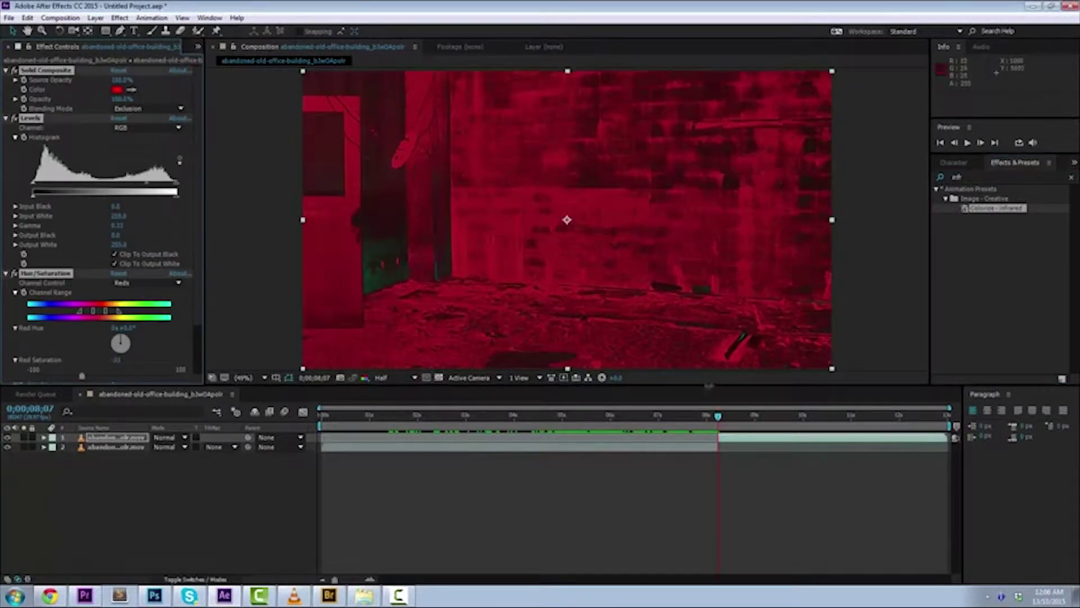
pyautogui.moveTo(720, 423); pyautogui.dragTo(816, 435)
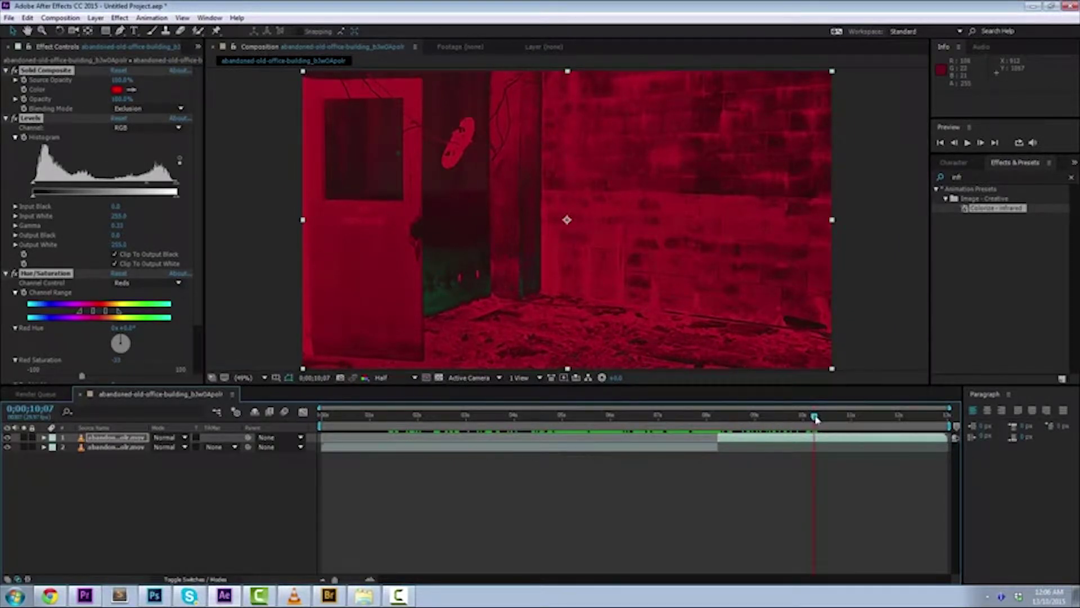
pyautogui.moveTo(815, 419); pyautogui.dragTo(756, 419)
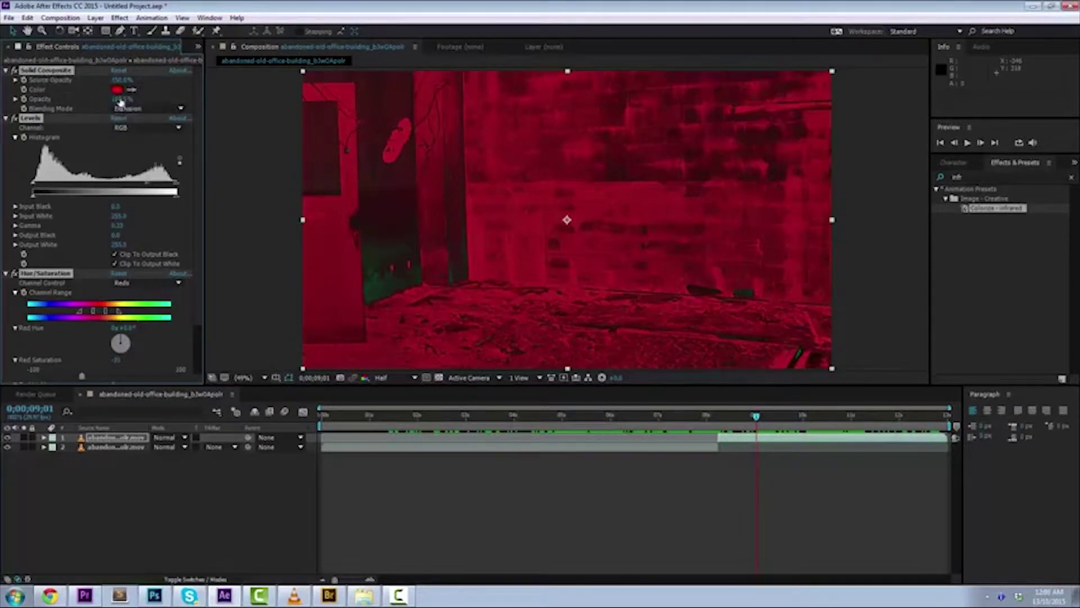
# Step: Set the Solid Composite colour to hex 570000, then push it to a brighter red
pyautogui.click(117, 90)
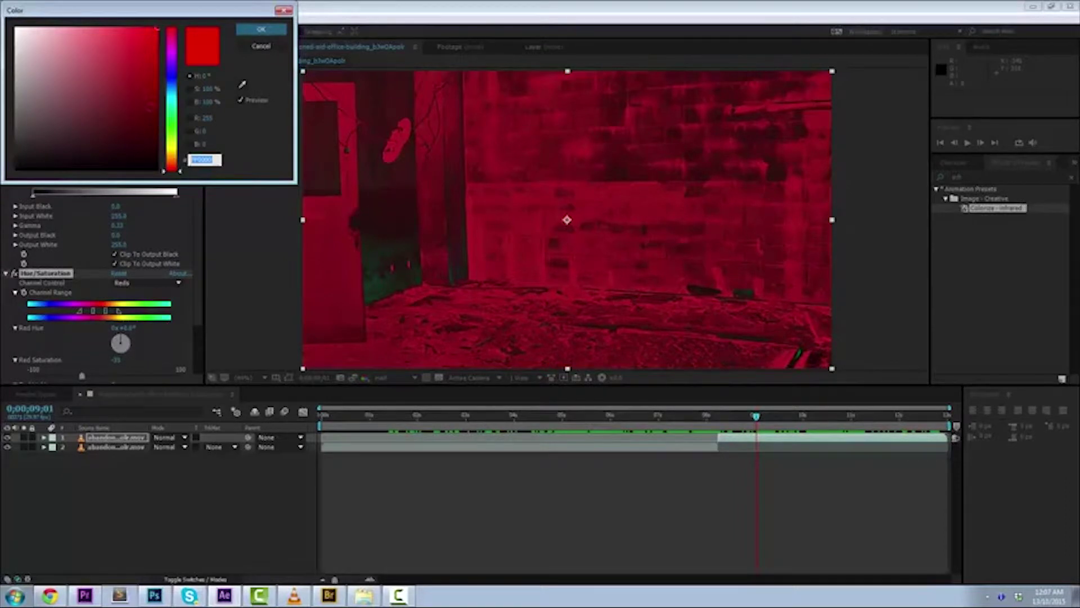
pyautogui.write('570000')
pyautogui.press('Tab')
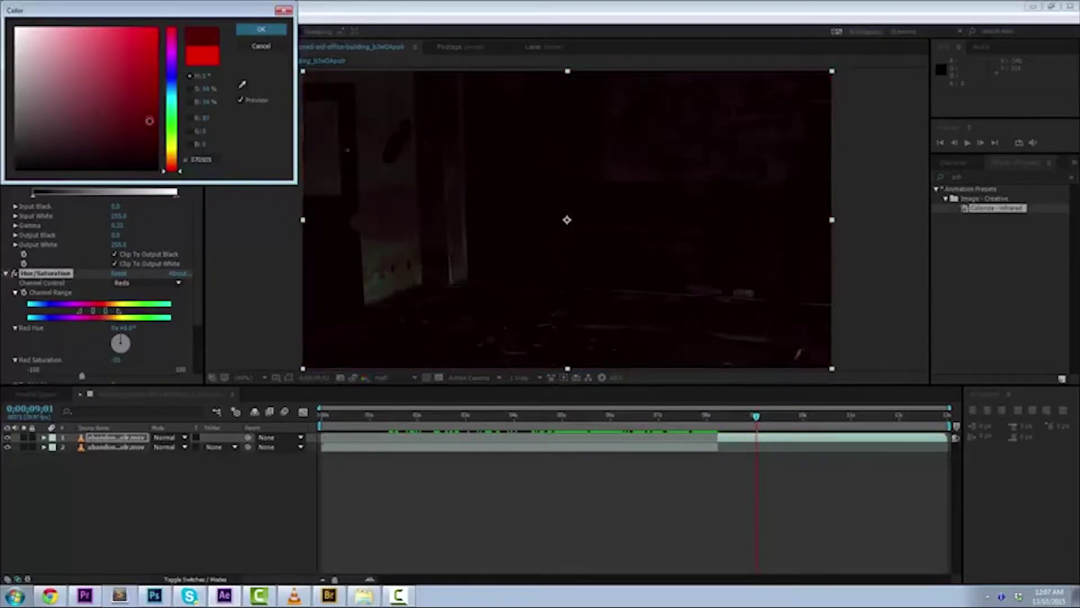
pyautogui.moveTo(149, 120)
pyautogui.mouseDown()
pyautogui.moveTo(155, 60)
pyautogui.moveTo(134, 63)
pyautogui.moveTo(151, 46)
pyautogui.mouseUp()
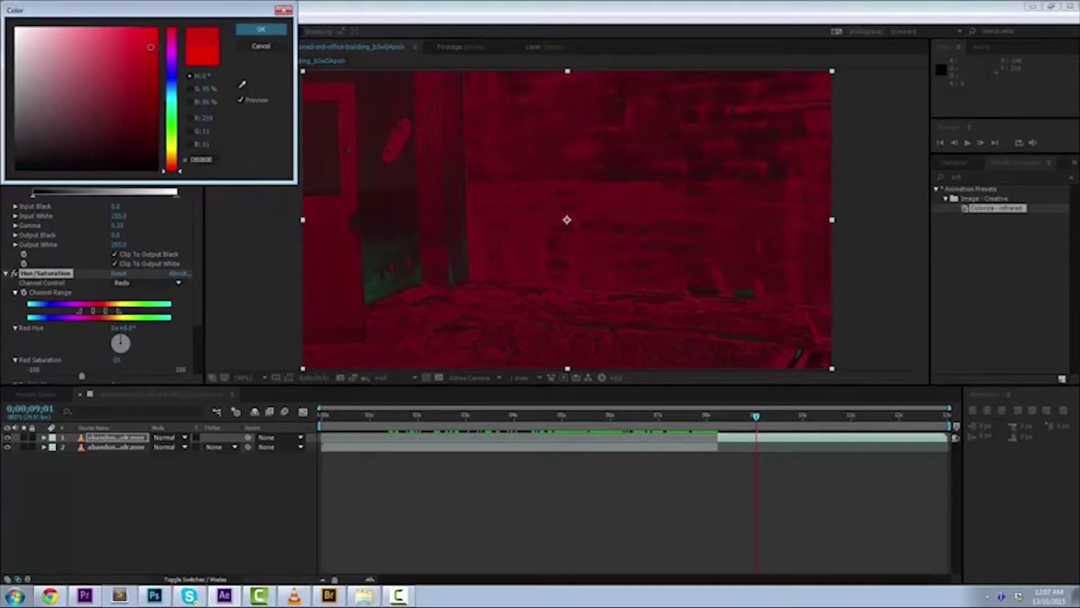
pyautogui.click(261, 28)
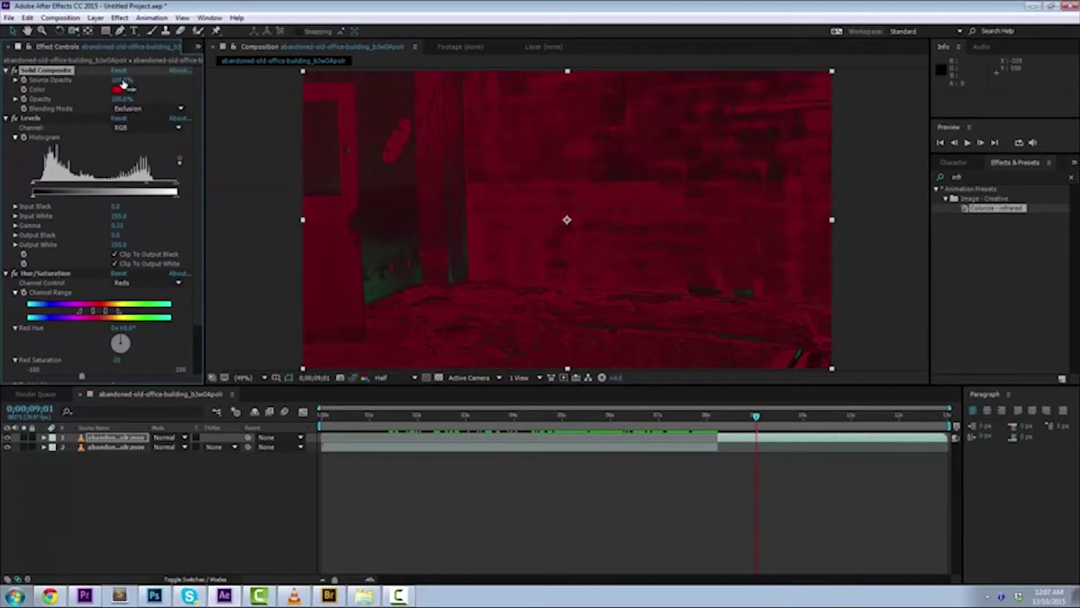
# Step: Tweak the Solid Composite source opacity and opacity, switch blending to Difference, and scrub forward
pyautogui.moveTo(122, 82); pyautogui.dragTo(122, 82)
pyautogui.moveTo(123, 100); pyautogui.dragTo(119, 100)
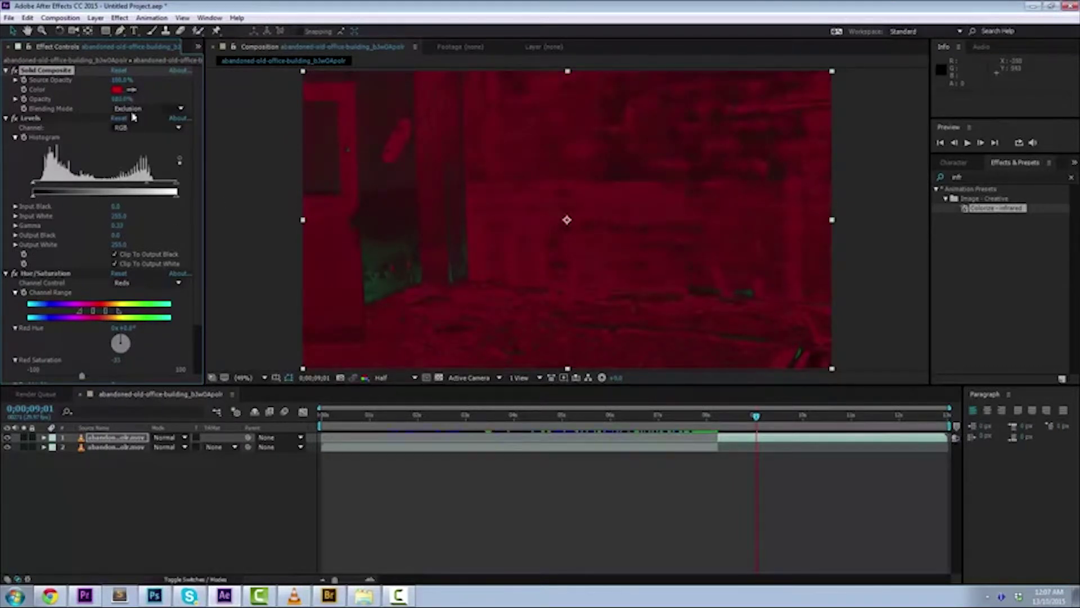
pyautogui.click(136, 111)
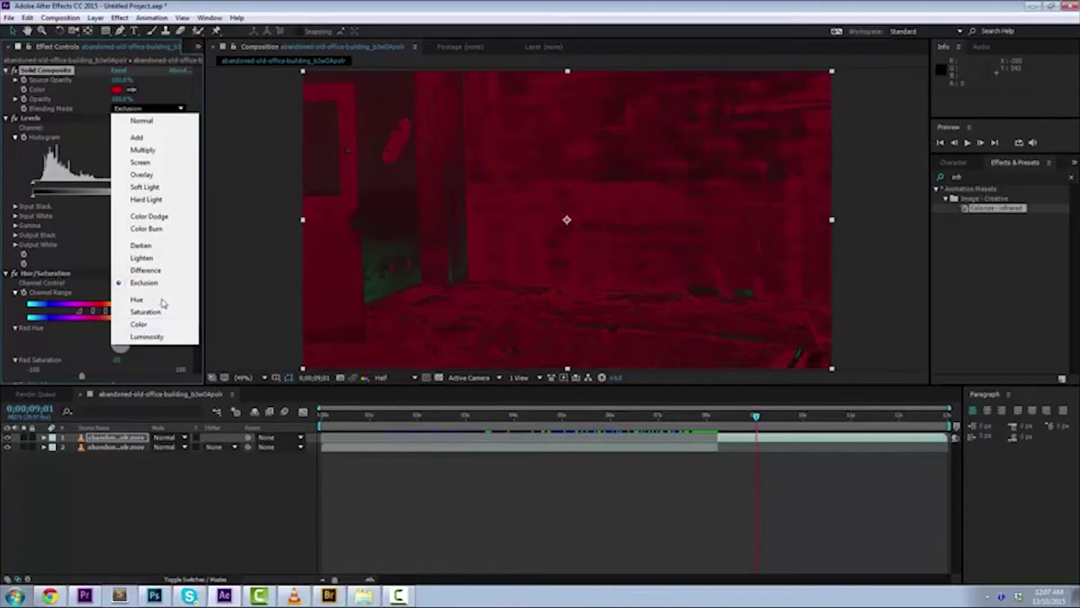
pyautogui.click(146, 271)
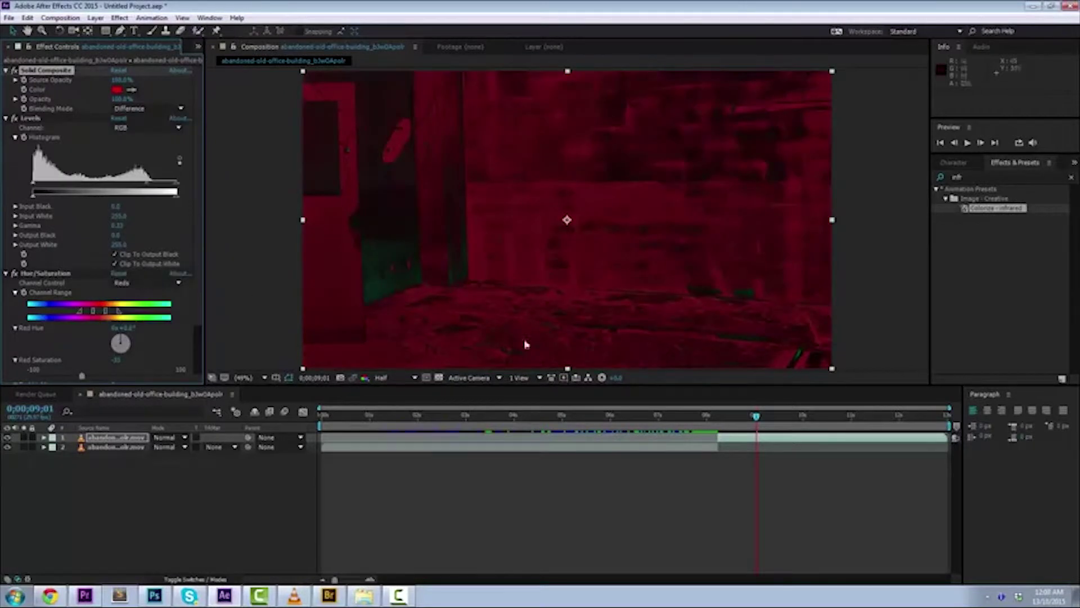
pyautogui.click(771, 416)
pyautogui.moveTo(772, 418); pyautogui.dragTo(842, 423)
# Step: Compare Exclusion, Lighten and Darken blending modes, then settle on Difference
pyautogui.click(147, 108)
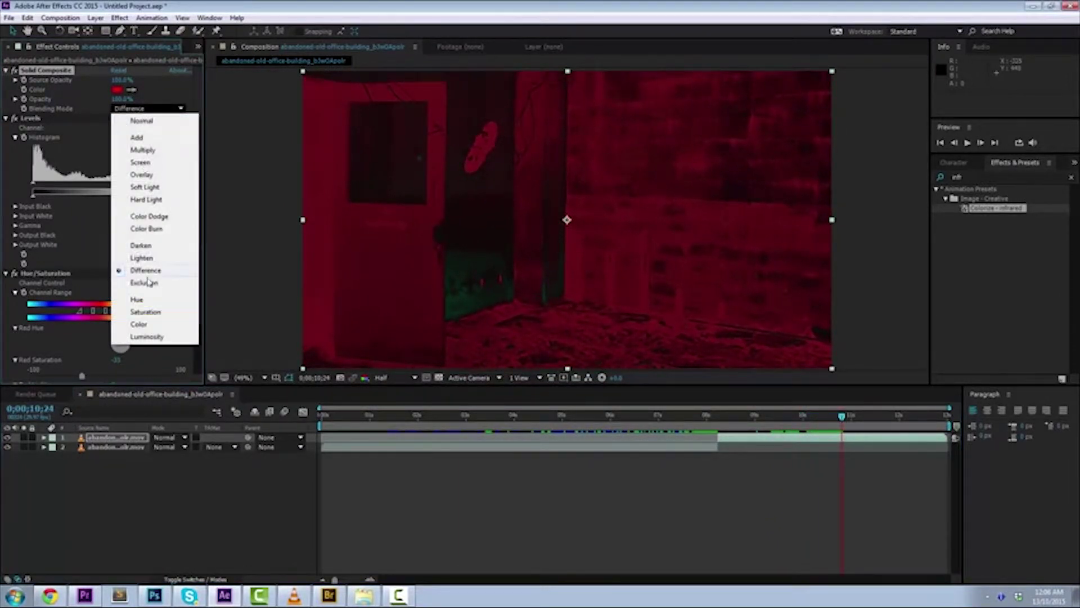
pyautogui.click(147, 283)
pyautogui.click(148, 108)
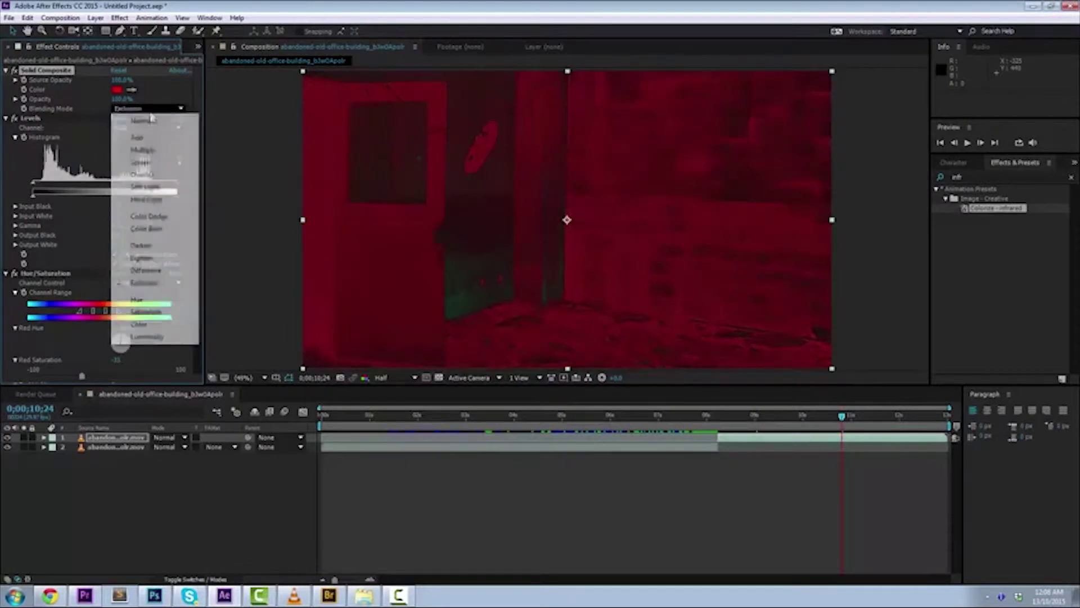
pyautogui.click(135, 271)
pyautogui.click(143, 108)
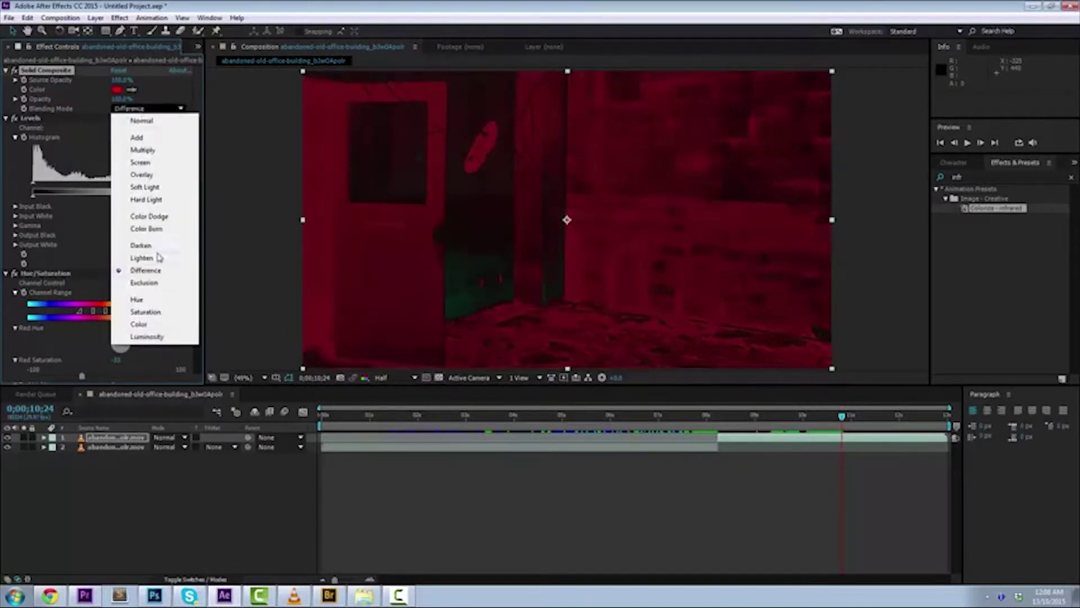
pyautogui.click(158, 258)
pyautogui.click(144, 109)
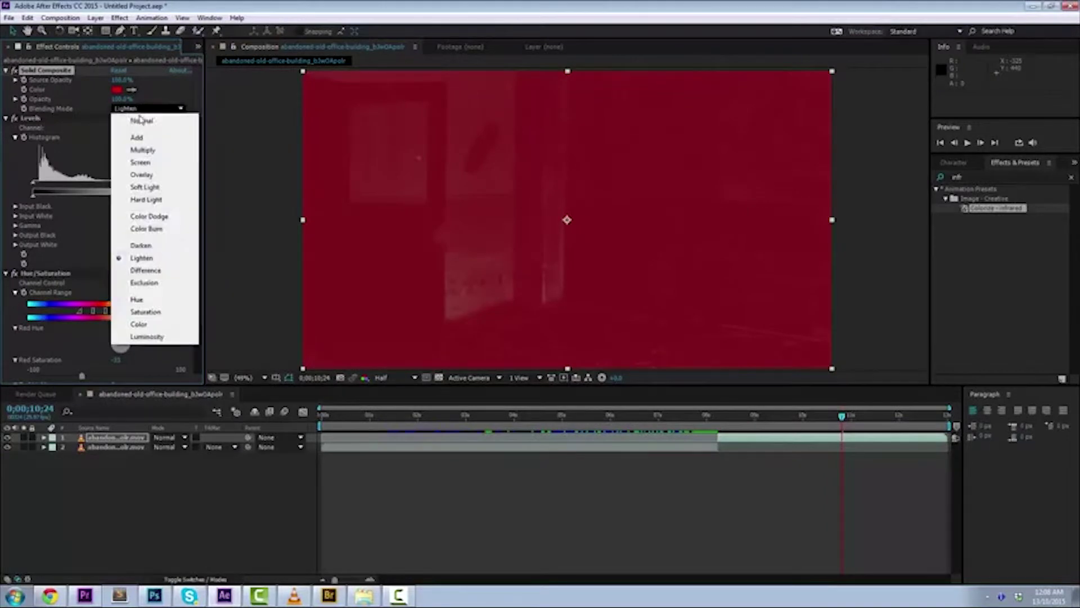
pyautogui.click(151, 246)
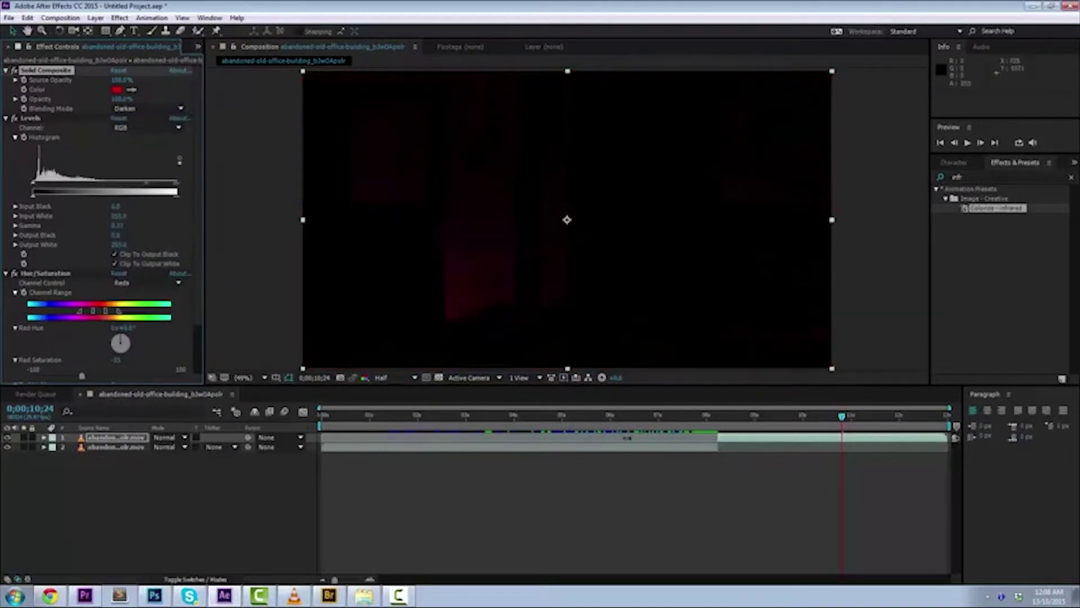
pyautogui.click(144, 108)
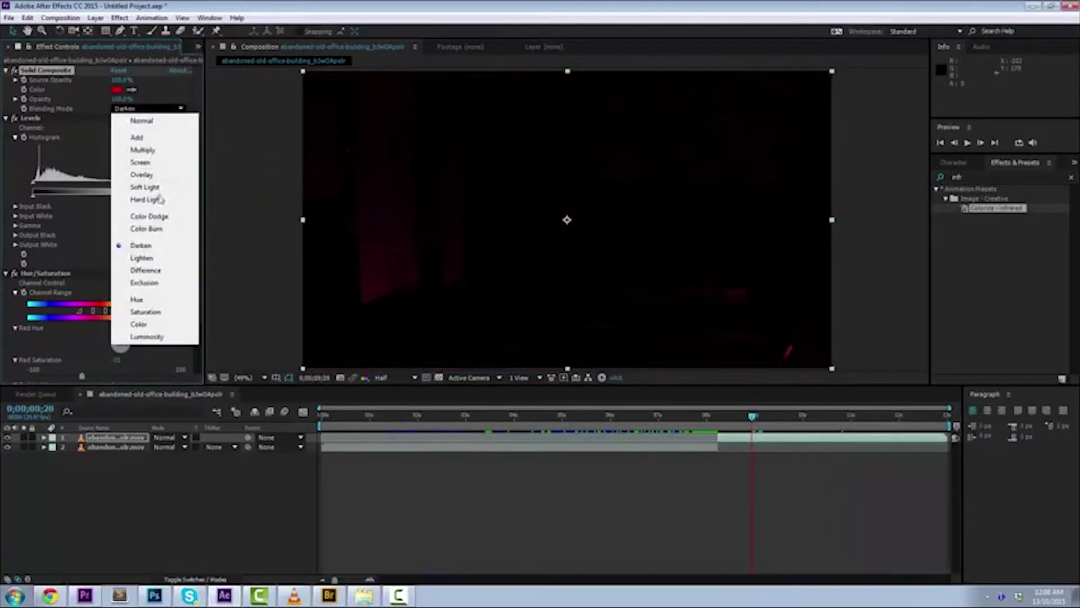
pyautogui.click(147, 270)
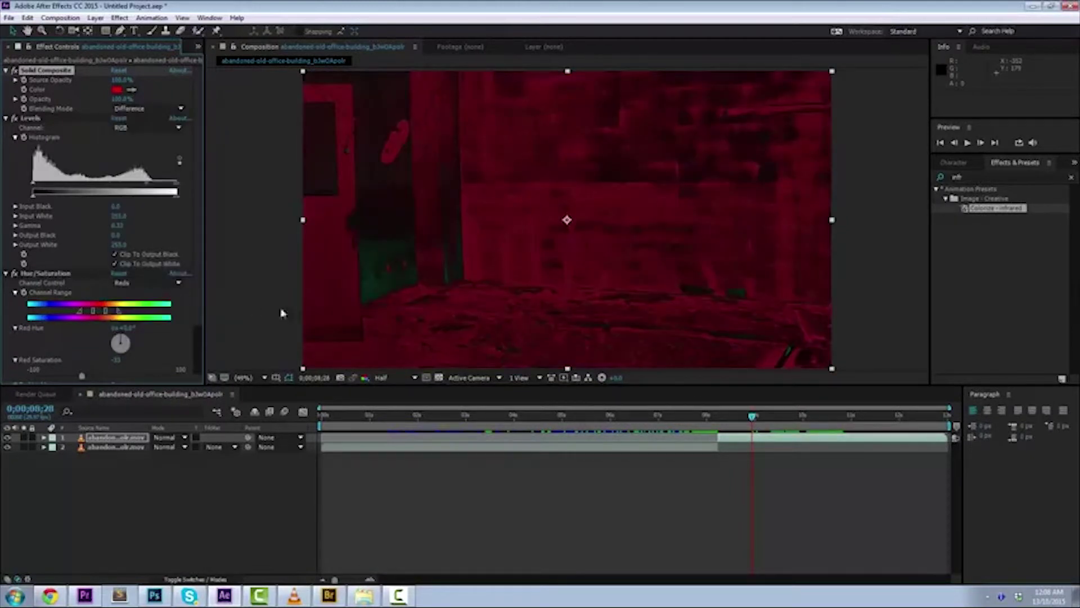
# Step: Brighten the footage with Levels and fine-tune its midtones slightly
pyautogui.moveTo(753, 416)
pyautogui.mouseDown()
pyautogui.moveTo(786, 417)
pyautogui.moveTo(754, 416)
pyautogui.mouseUp()
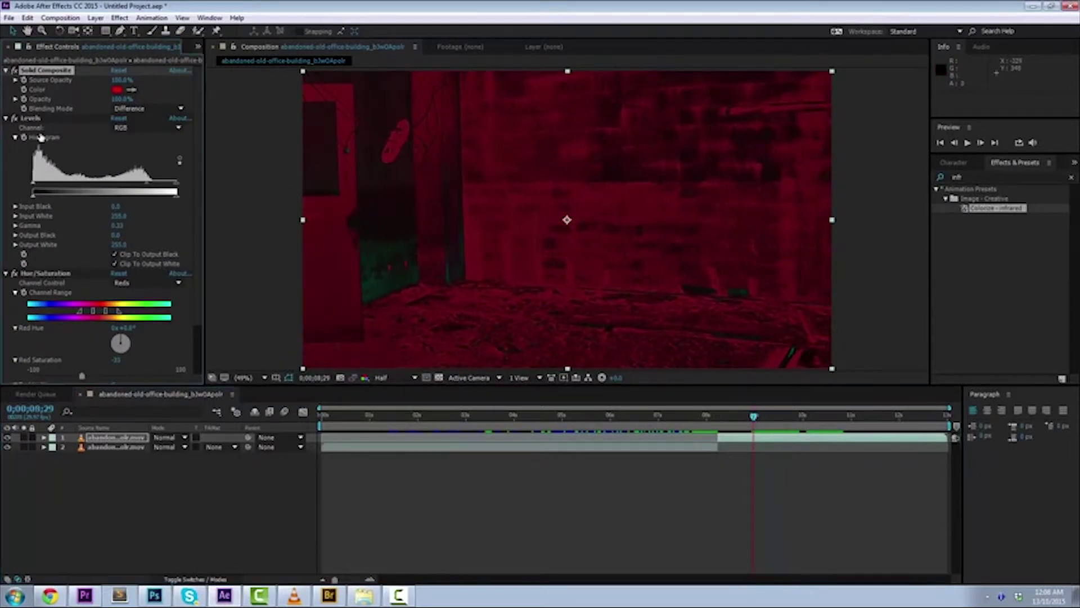
pyautogui.scroll(-1, 42, 139)
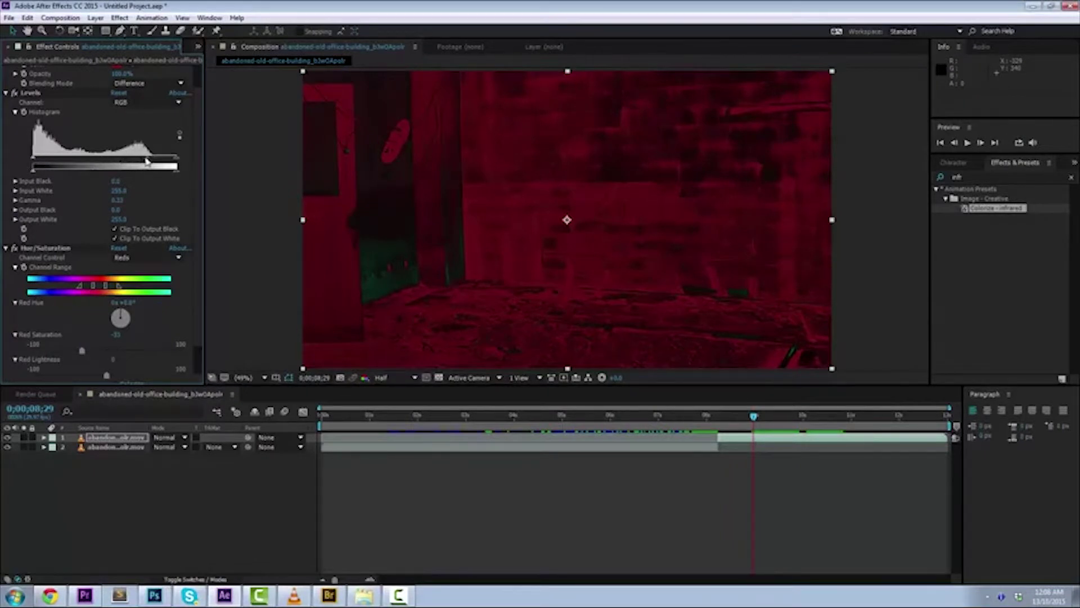
pyautogui.moveTo(147, 161)
pyautogui.mouseDown()
pyautogui.moveTo(43, 145)
pyautogui.moveTo(169, 156)
pyautogui.moveTo(144, 150)
pyautogui.mouseUp()
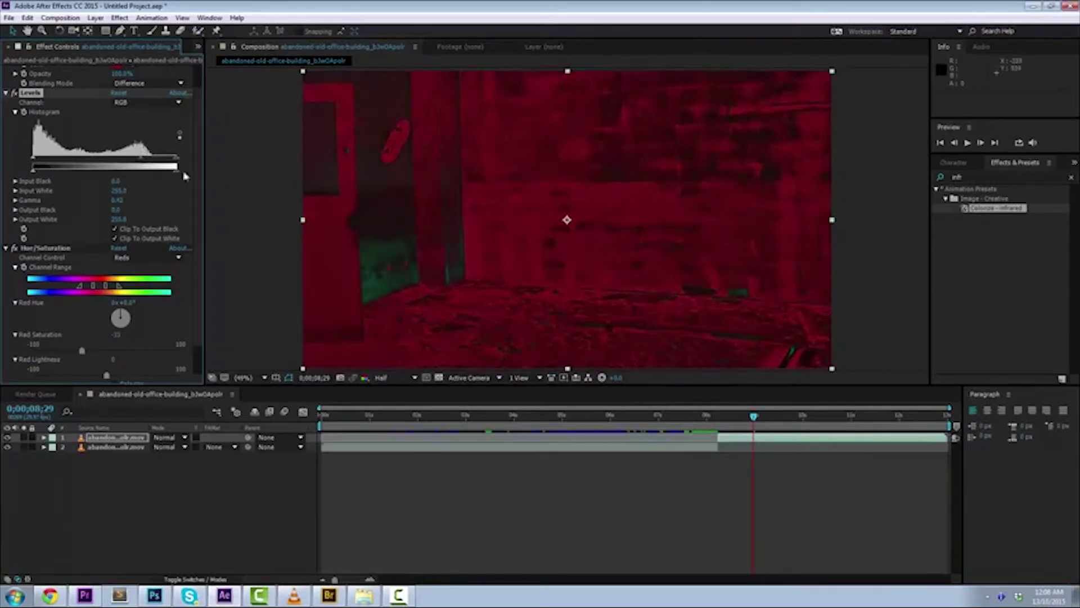
pyautogui.moveTo(141, 157); pyautogui.dragTo(148, 158)
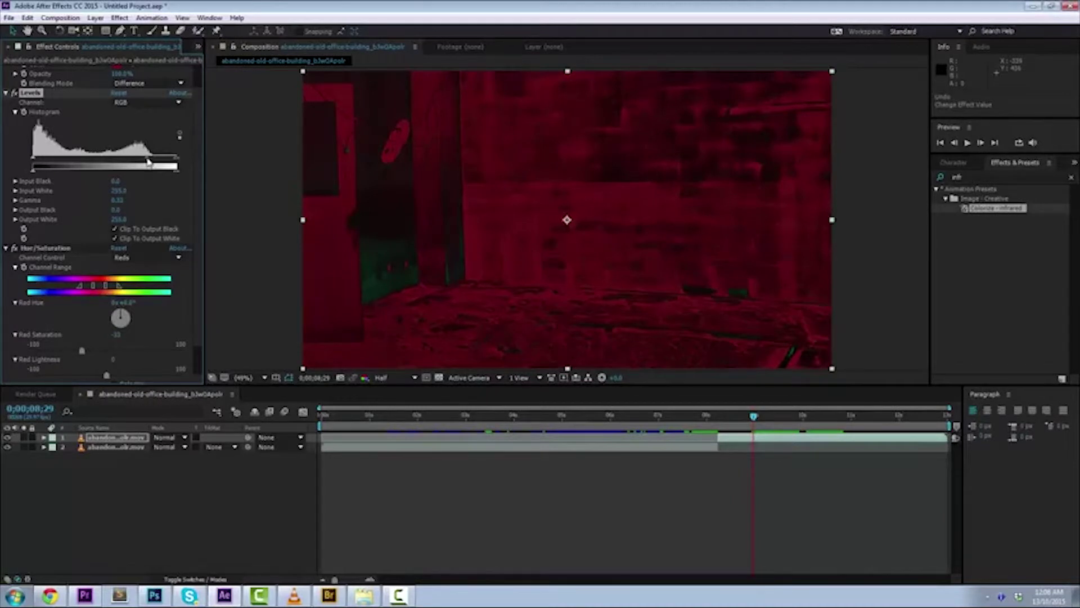
pyautogui.moveTo(149, 161); pyautogui.dragTo(143, 162)
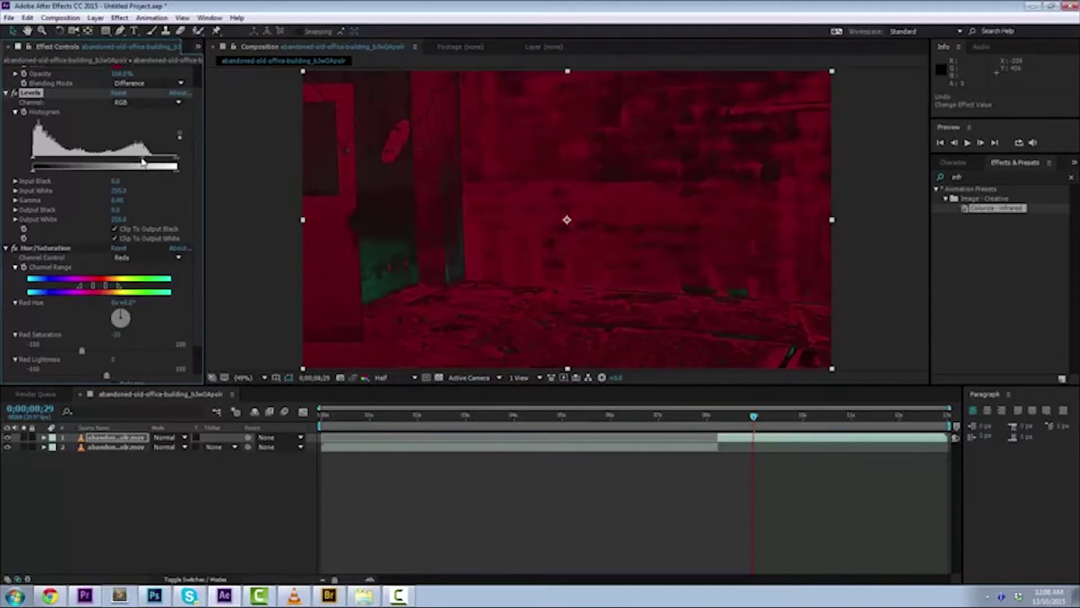
# Step: Adjust the Levels input black, then set the input white to 226.9
pyautogui.scroll(-1, 79, 207)
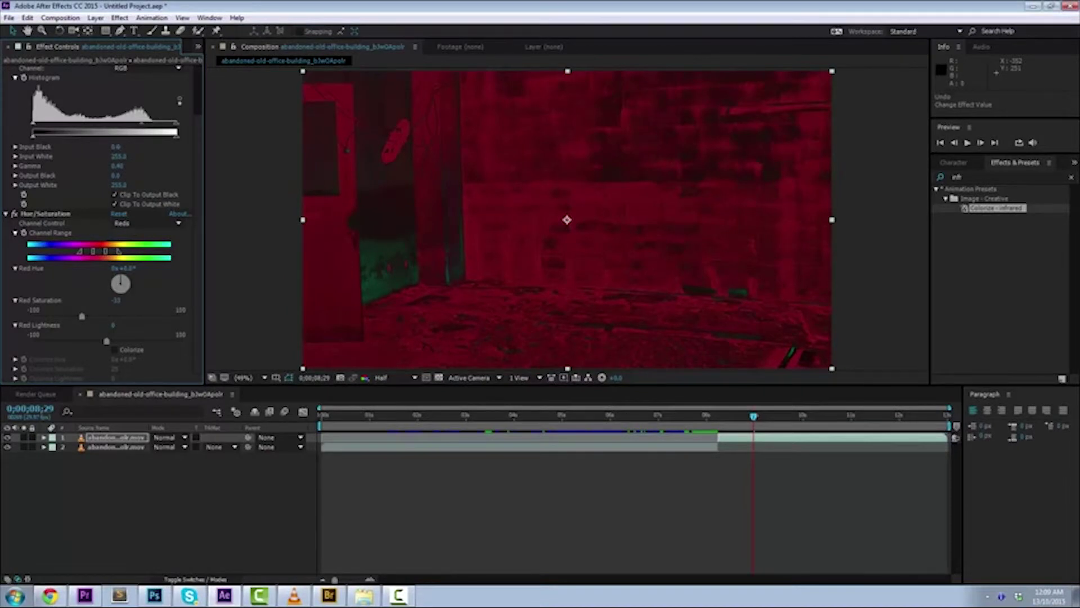
pyautogui.moveTo(117, 146)
pyautogui.mouseDown()
pyautogui.moveTo(148, 146)
pyautogui.moveTo(105, 148)
pyautogui.mouseUp()
pyautogui.moveTo(116, 146); pyautogui.dragTo(208, 197)
pyautogui.moveTo(118, 155)
pyautogui.mouseDown()
pyautogui.moveTo(106, 156)
pyautogui.moveTo(220, 162)
pyautogui.moveTo(123, 159)
pyautogui.mouseUp()
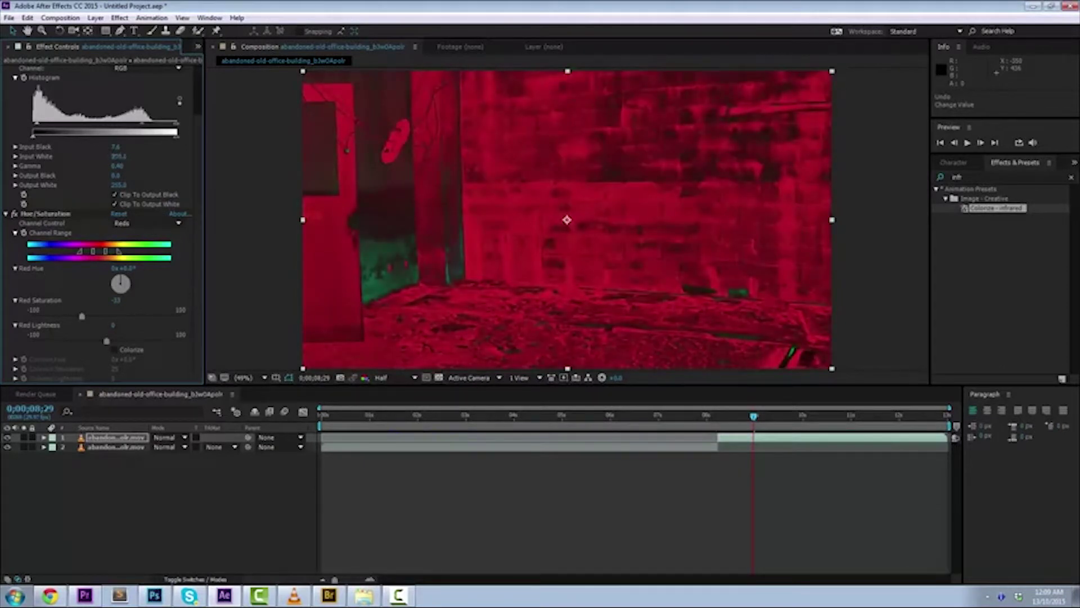
pyautogui.moveTo(124, 158); pyautogui.dragTo(125, 159)
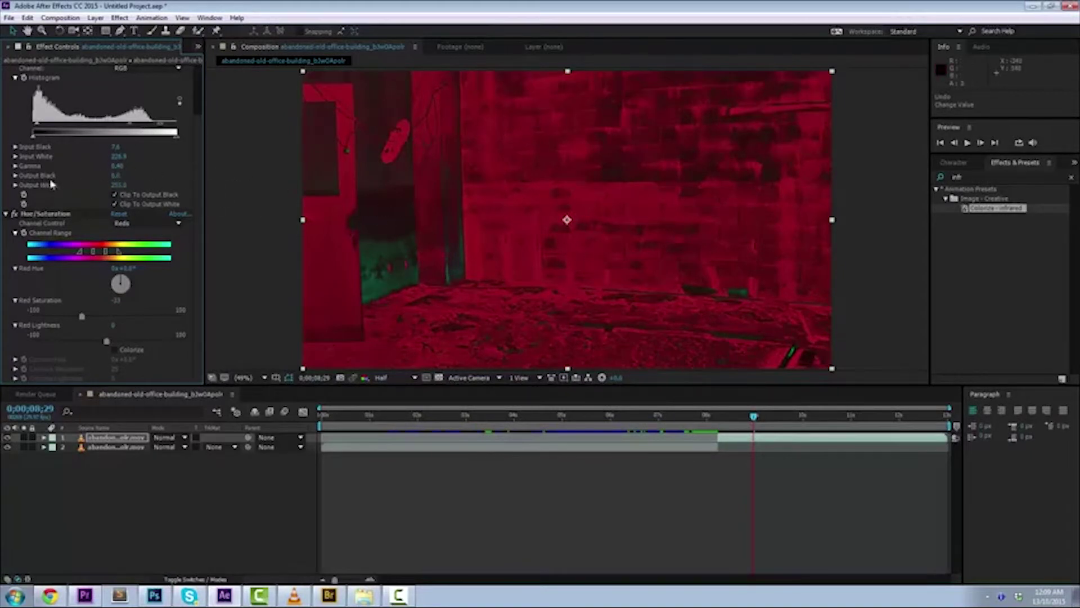
# Step: In Hue/Saturation on the Reds channel, test the hue, then set Saturation -33 and Lightness -22
pyautogui.click(71, 217)
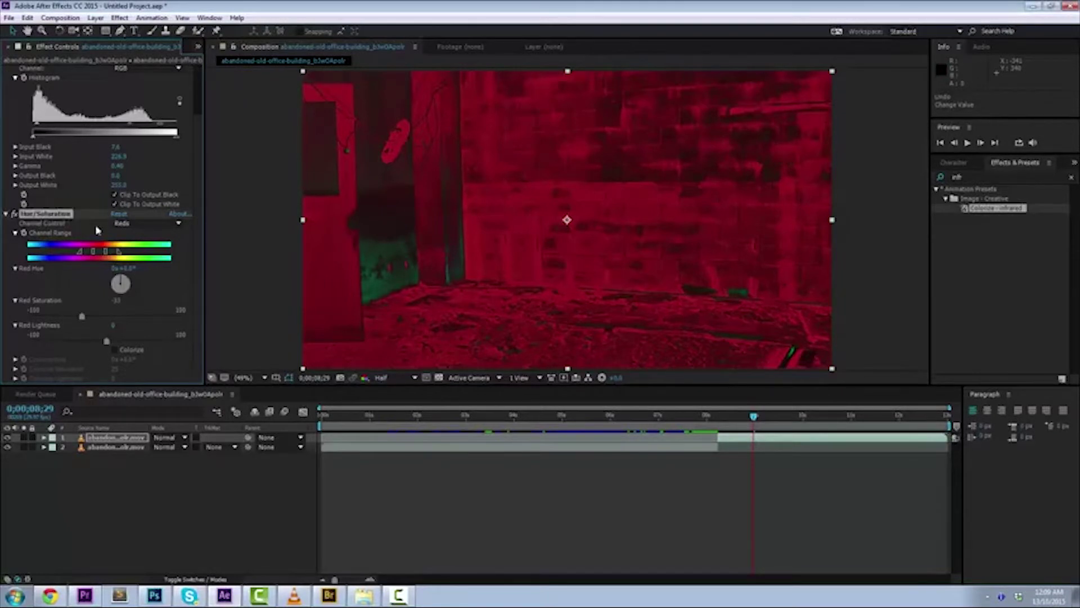
pyautogui.click(144, 228)
pyautogui.click(142, 250)
pyautogui.moveTo(122, 279); pyautogui.dragTo(131, 300)
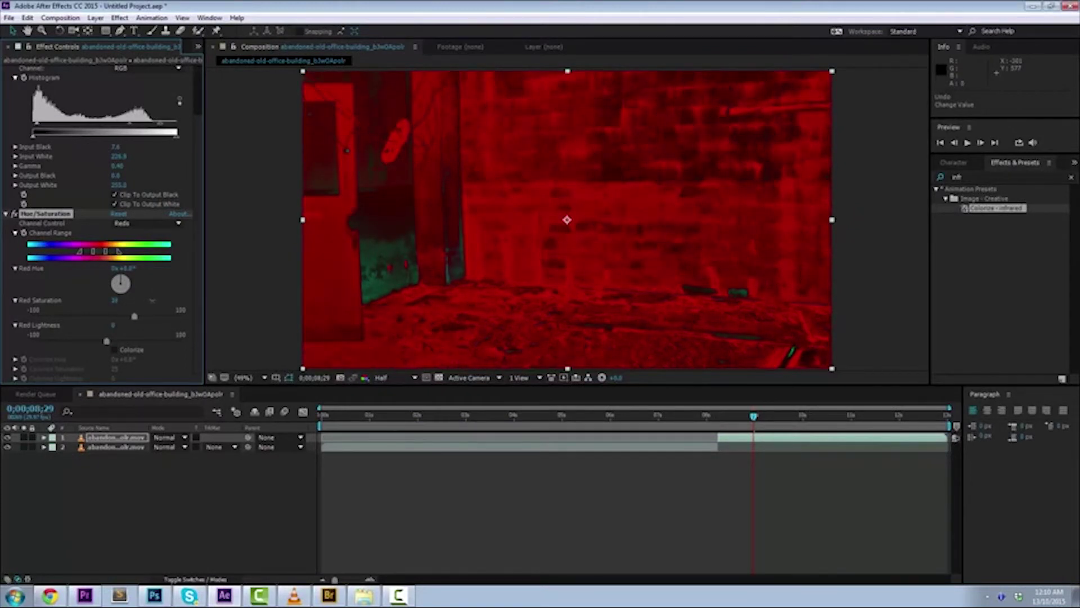
pyautogui.moveTo(139, 300)
pyautogui.mouseDown()
pyautogui.moveTo(93, 295)
pyautogui.moveTo(134, 301)
pyautogui.mouseUp()
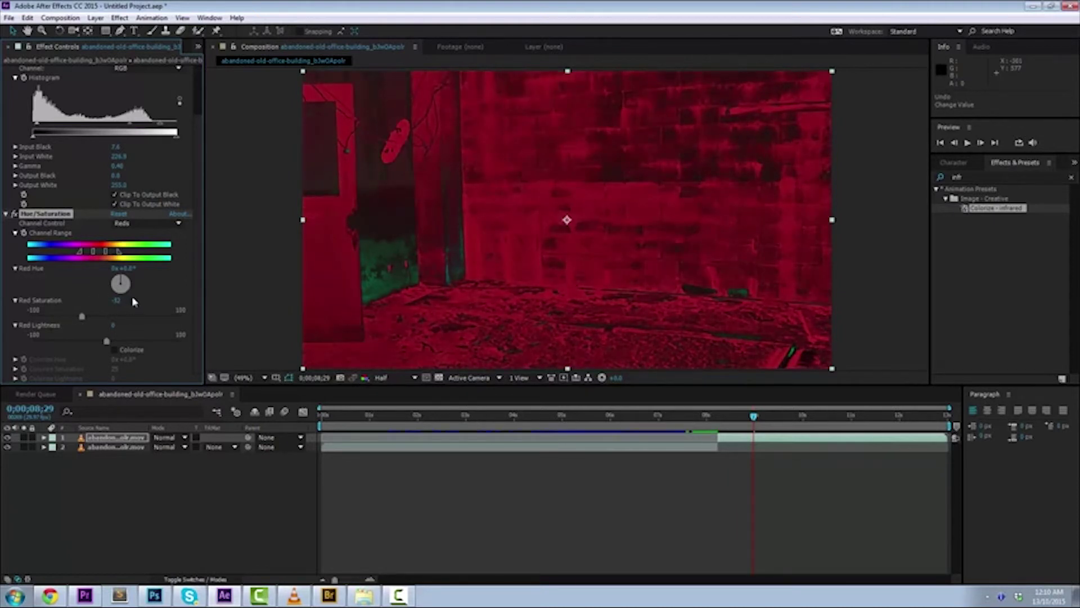
pyautogui.moveTo(107, 341)
pyautogui.mouseDown()
pyautogui.moveTo(137, 342)
pyautogui.moveTo(90, 340)
pyautogui.moveTo(99, 342)
pyautogui.mouseUp()
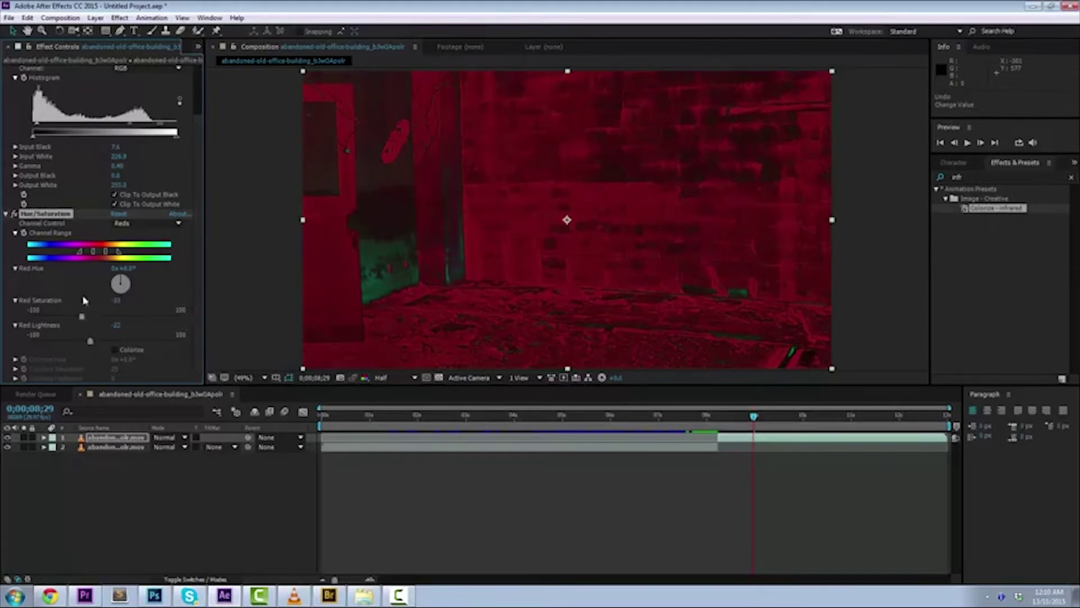
pyautogui.scroll(3, 106, 275)
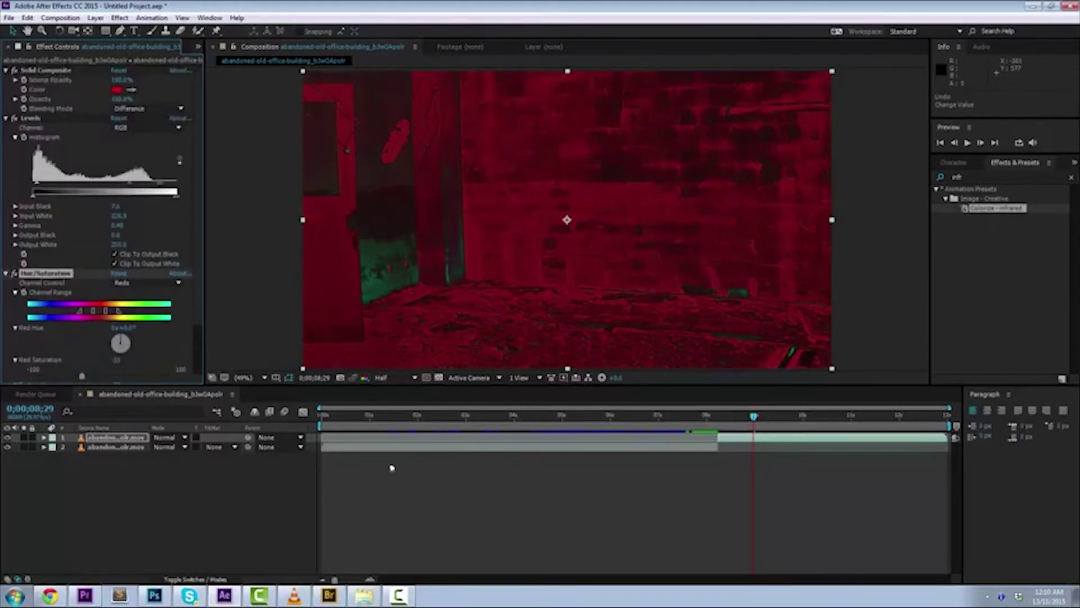
pyautogui.moveTo(753, 419); pyautogui.dragTo(900, 431)
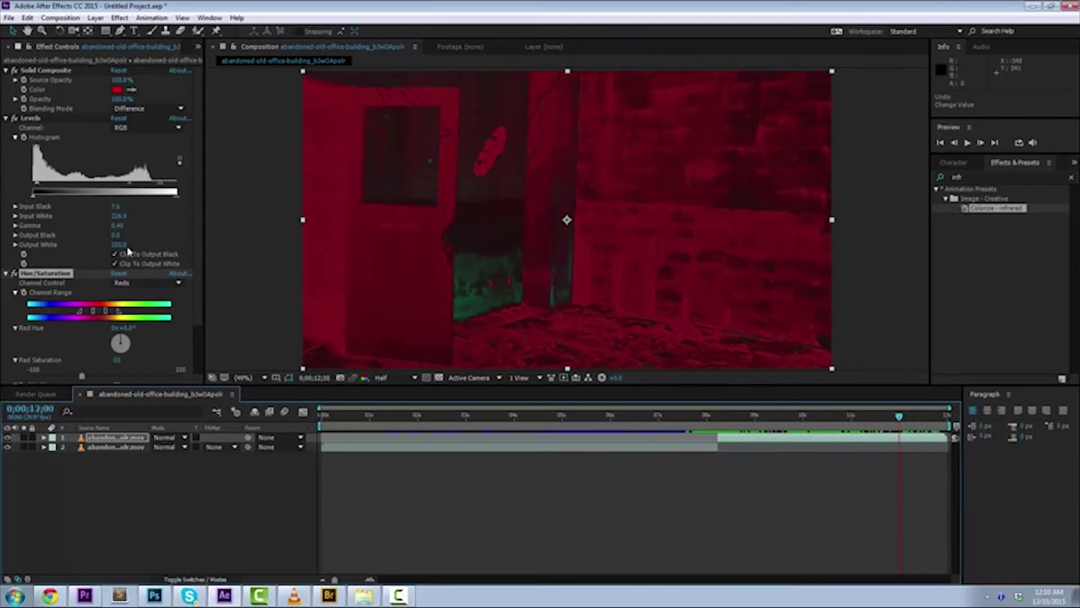
pyautogui.click(902, 419)
pyautogui.moveTo(905, 419); pyautogui.dragTo(943, 425)
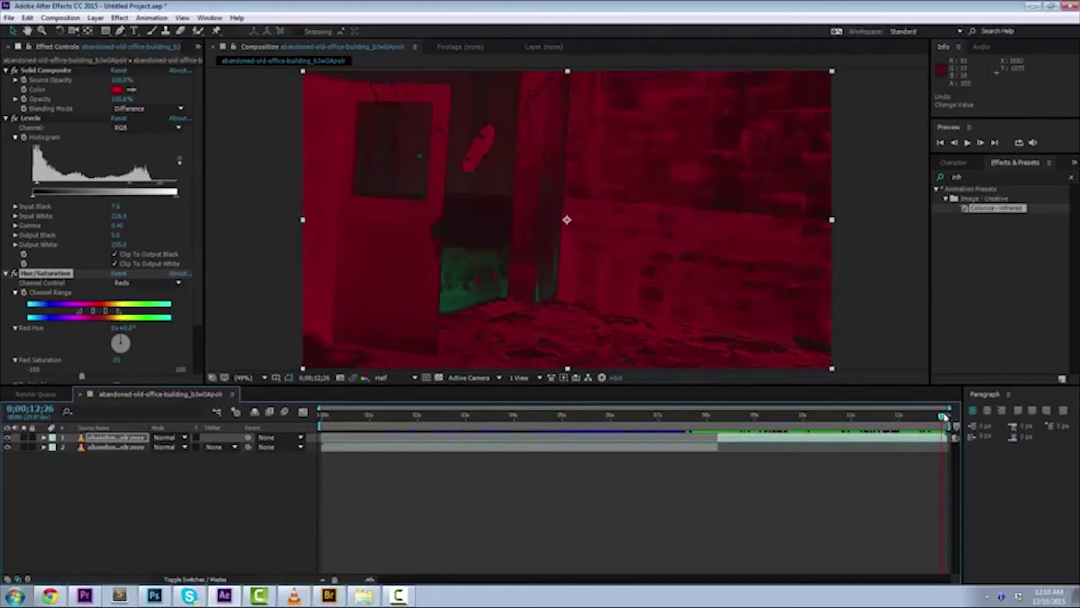
pyautogui.moveTo(942, 416); pyautogui.dragTo(904, 417)
# Step: Search effects for 'solid' and add a second Solid Composite to the post-cut layer
pyautogui.click(973, 178)
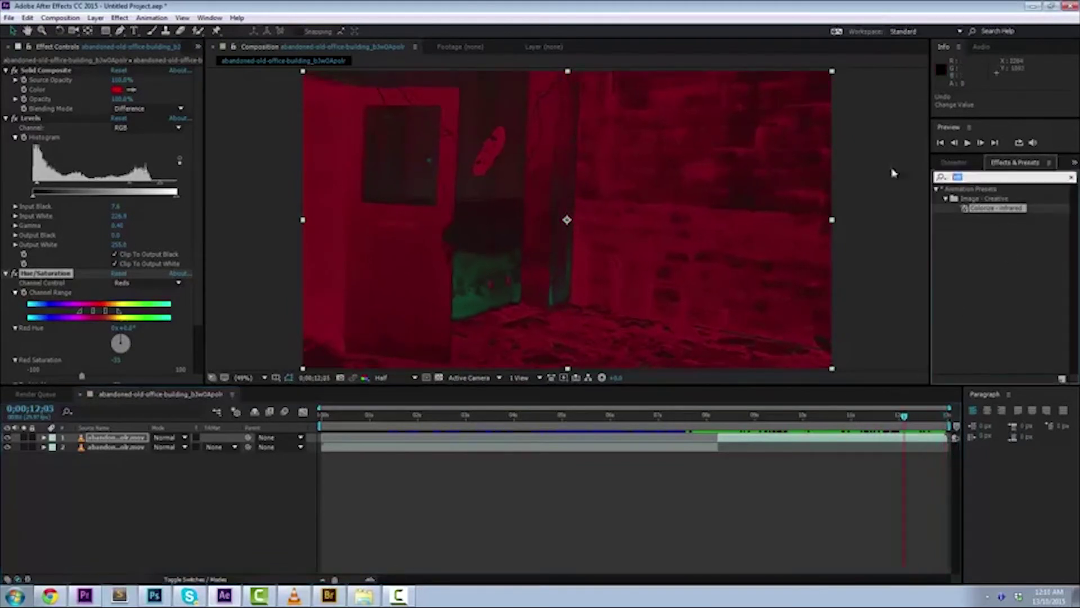
pyautogui.write('solid')
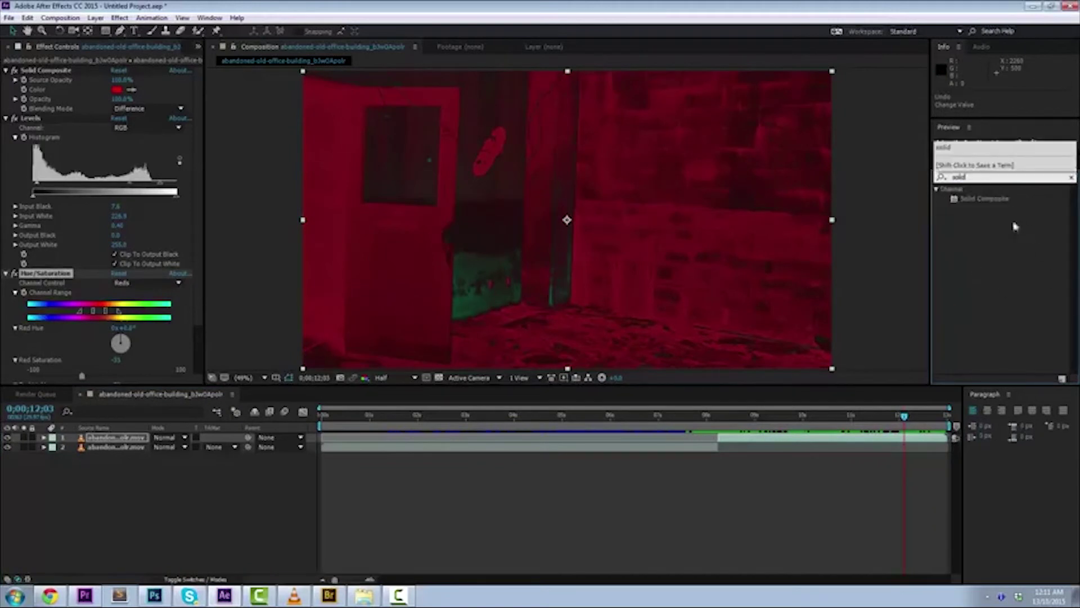
pyautogui.click(981, 199)
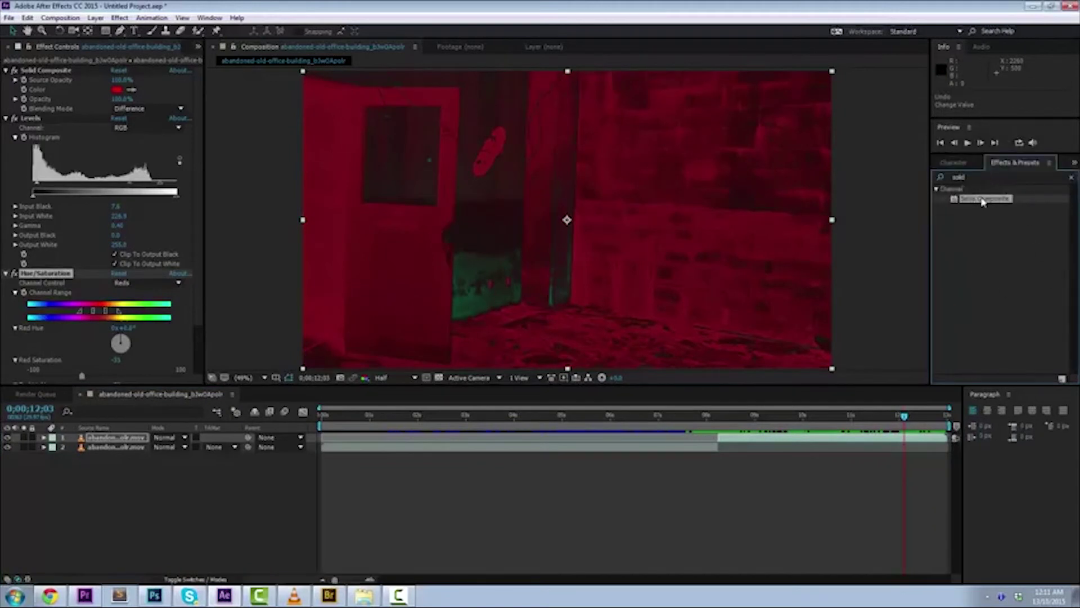
pyautogui.moveTo(982, 202); pyautogui.dragTo(60, 79)
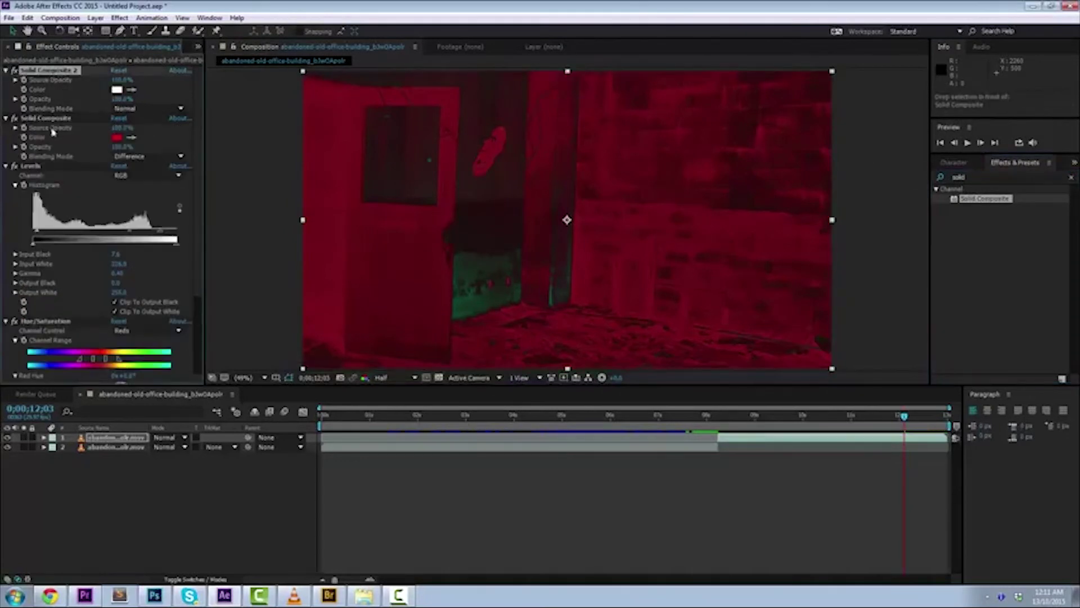
# Step: Set the second Solid Composite's colour to a dark green
pyautogui.click(52, 120)
pyautogui.click(47, 72)
pyautogui.click(117, 90)
pyautogui.moveTo(171, 130); pyautogui.dragTo(172, 122)
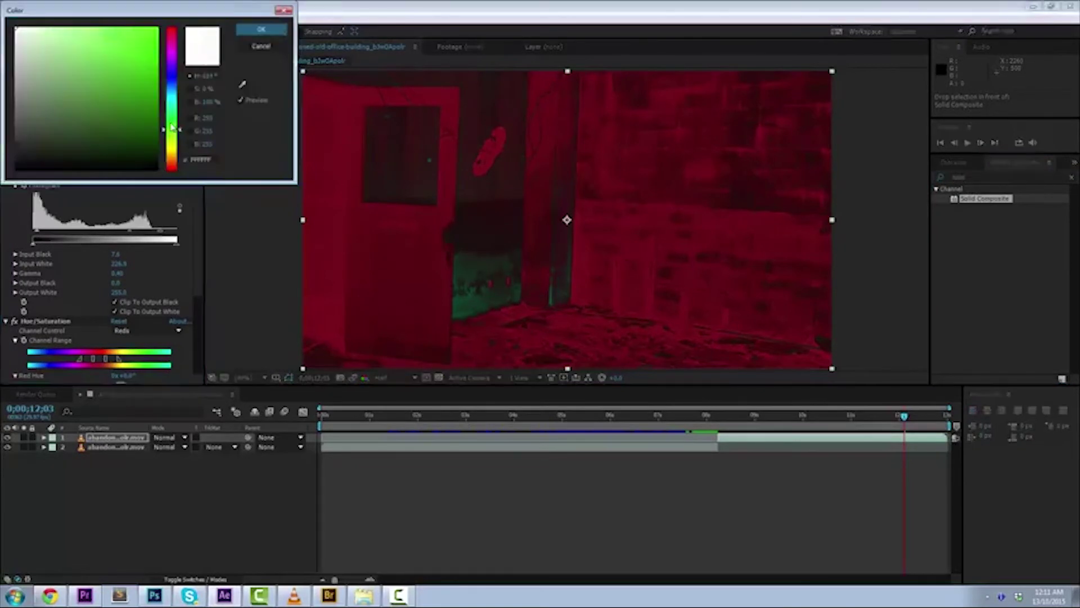
pyautogui.click(144, 40)
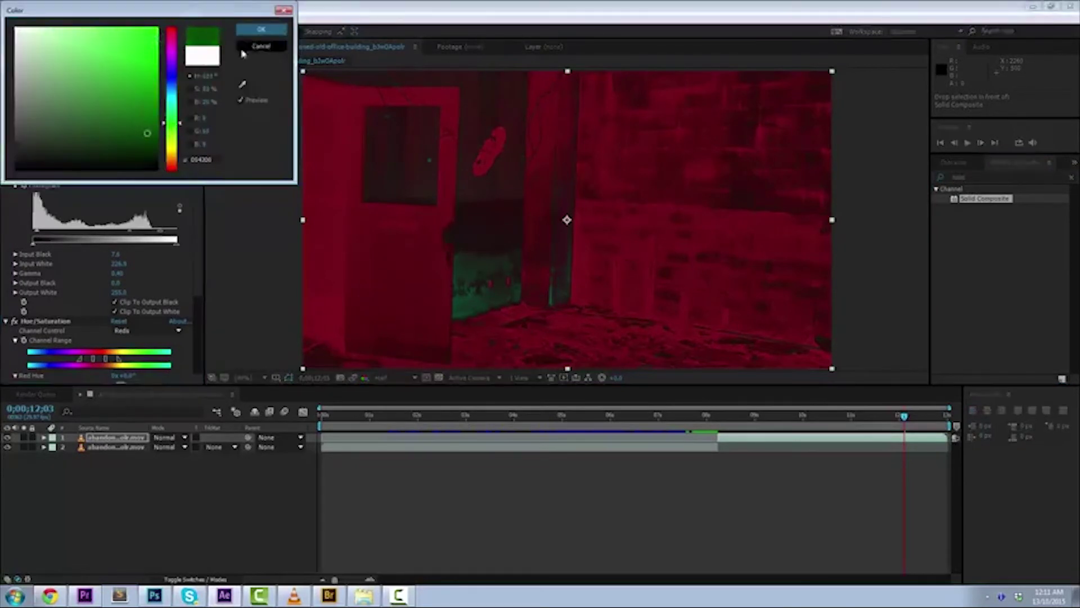
pyautogui.click(261, 29)
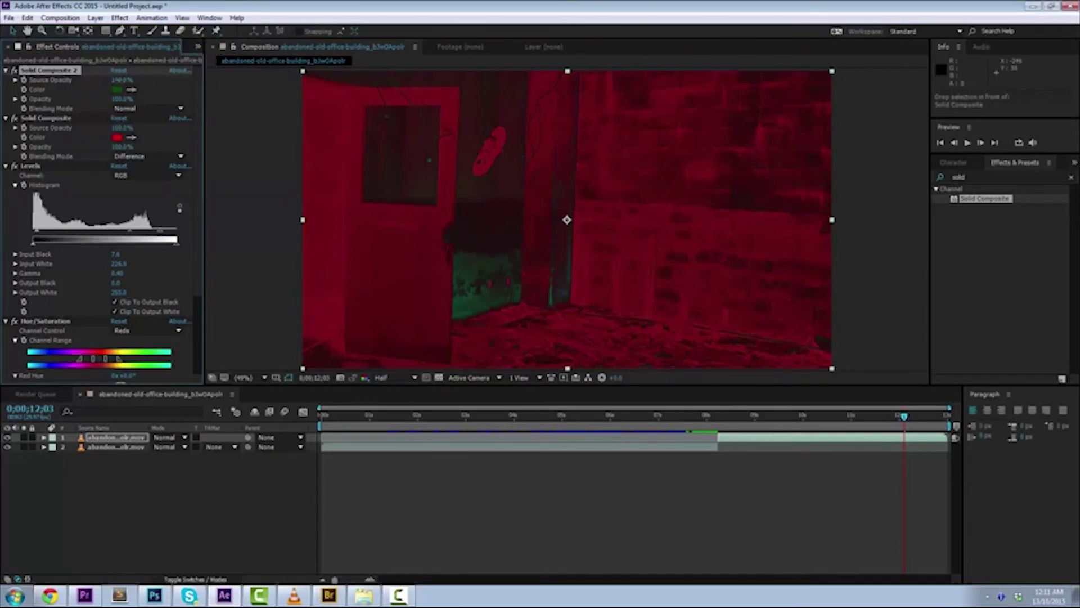
# Step: Lower Solid Composite 2's opacities, set blending to Exclusion, and raise Opacity back to 100%
pyautogui.moveTo(122, 79); pyautogui.dragTo(104, 99)
pyautogui.moveTo(122, 99); pyautogui.dragTo(115, 99)
pyautogui.click(147, 108)
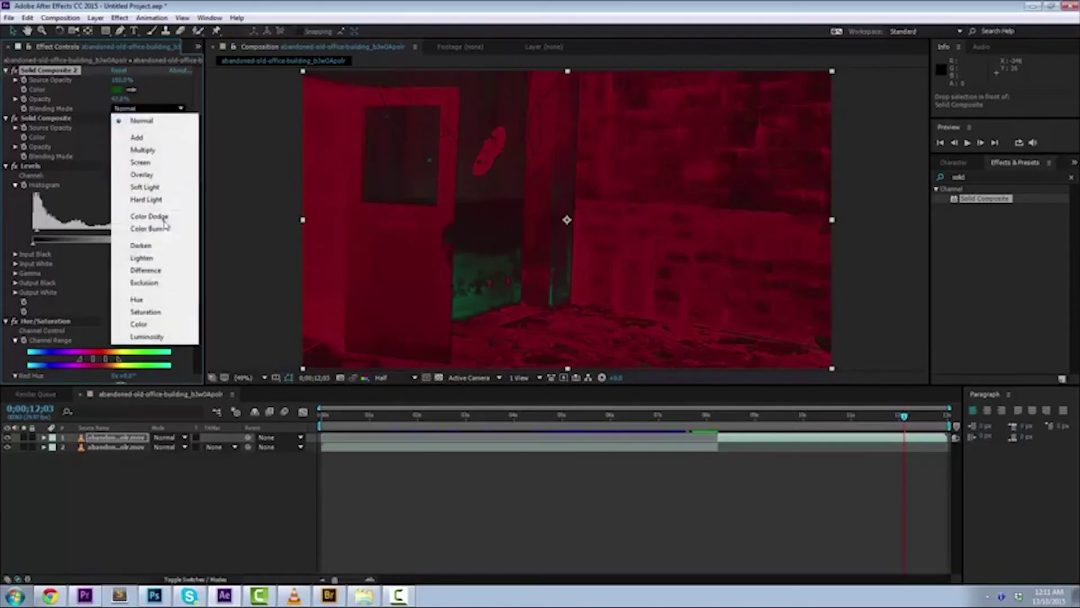
pyautogui.click(161, 283)
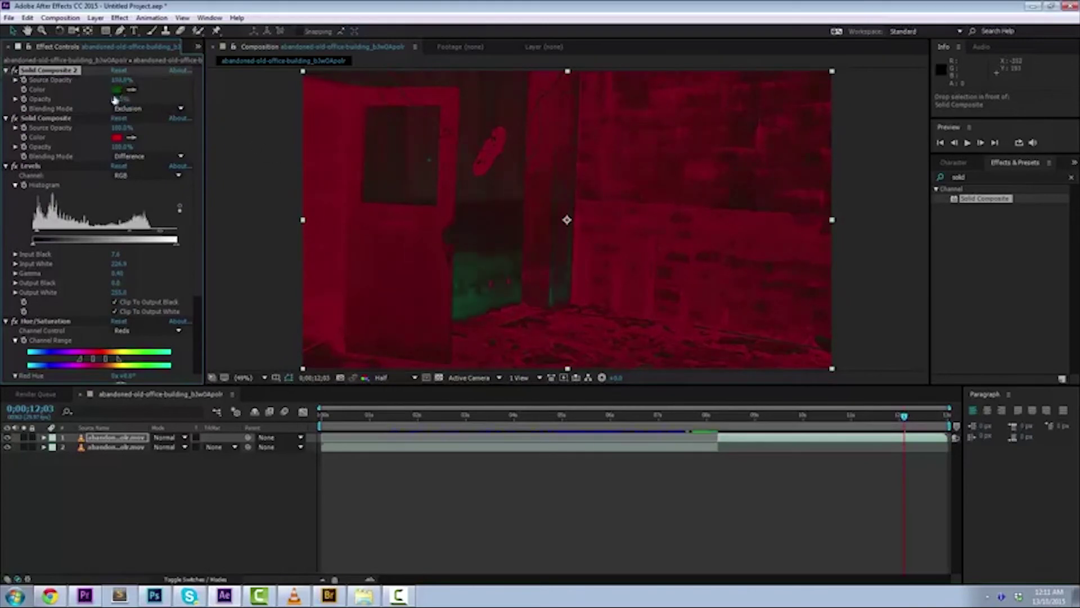
pyautogui.moveTo(136, 99); pyautogui.dragTo(160, 99)
# Step: Scrub the preview around the 9–10 second mark to check the result
pyautogui.click(807, 421)
pyautogui.moveTo(808, 422); pyautogui.dragTo(946, 450)
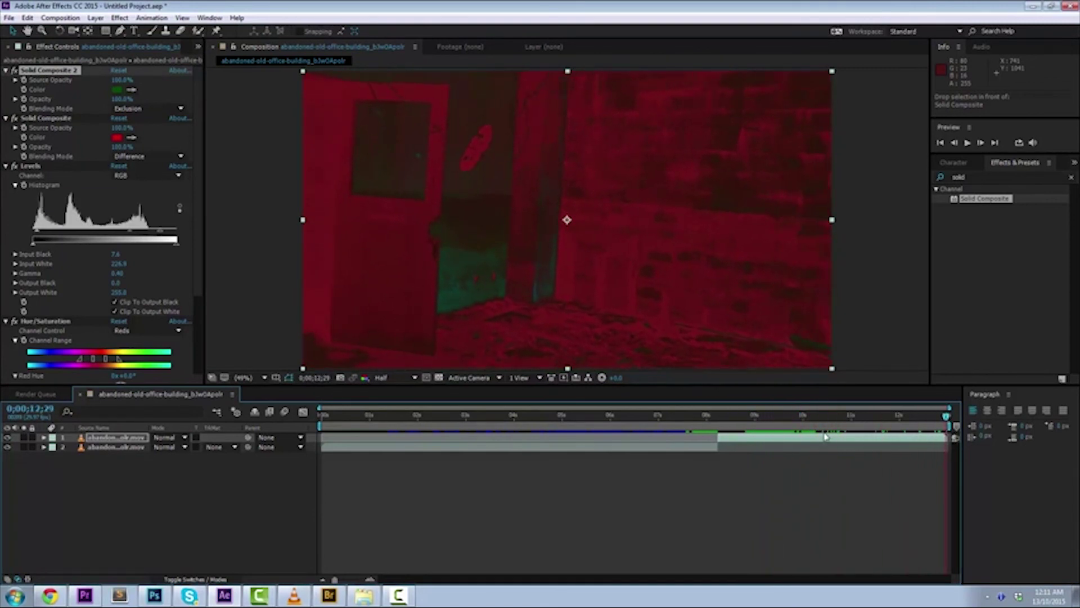
pyautogui.click(397, 598)
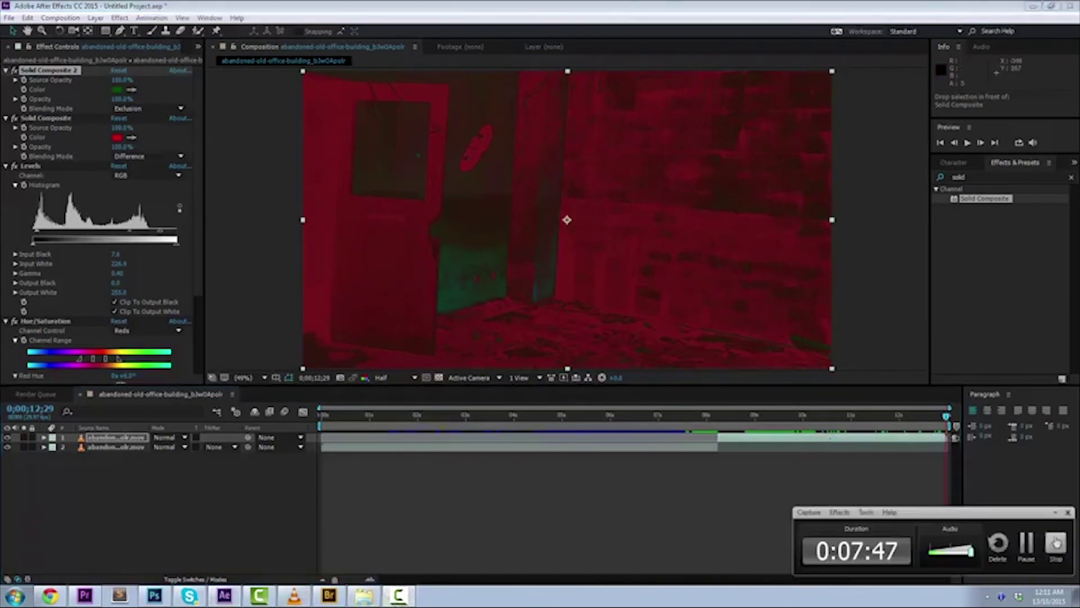